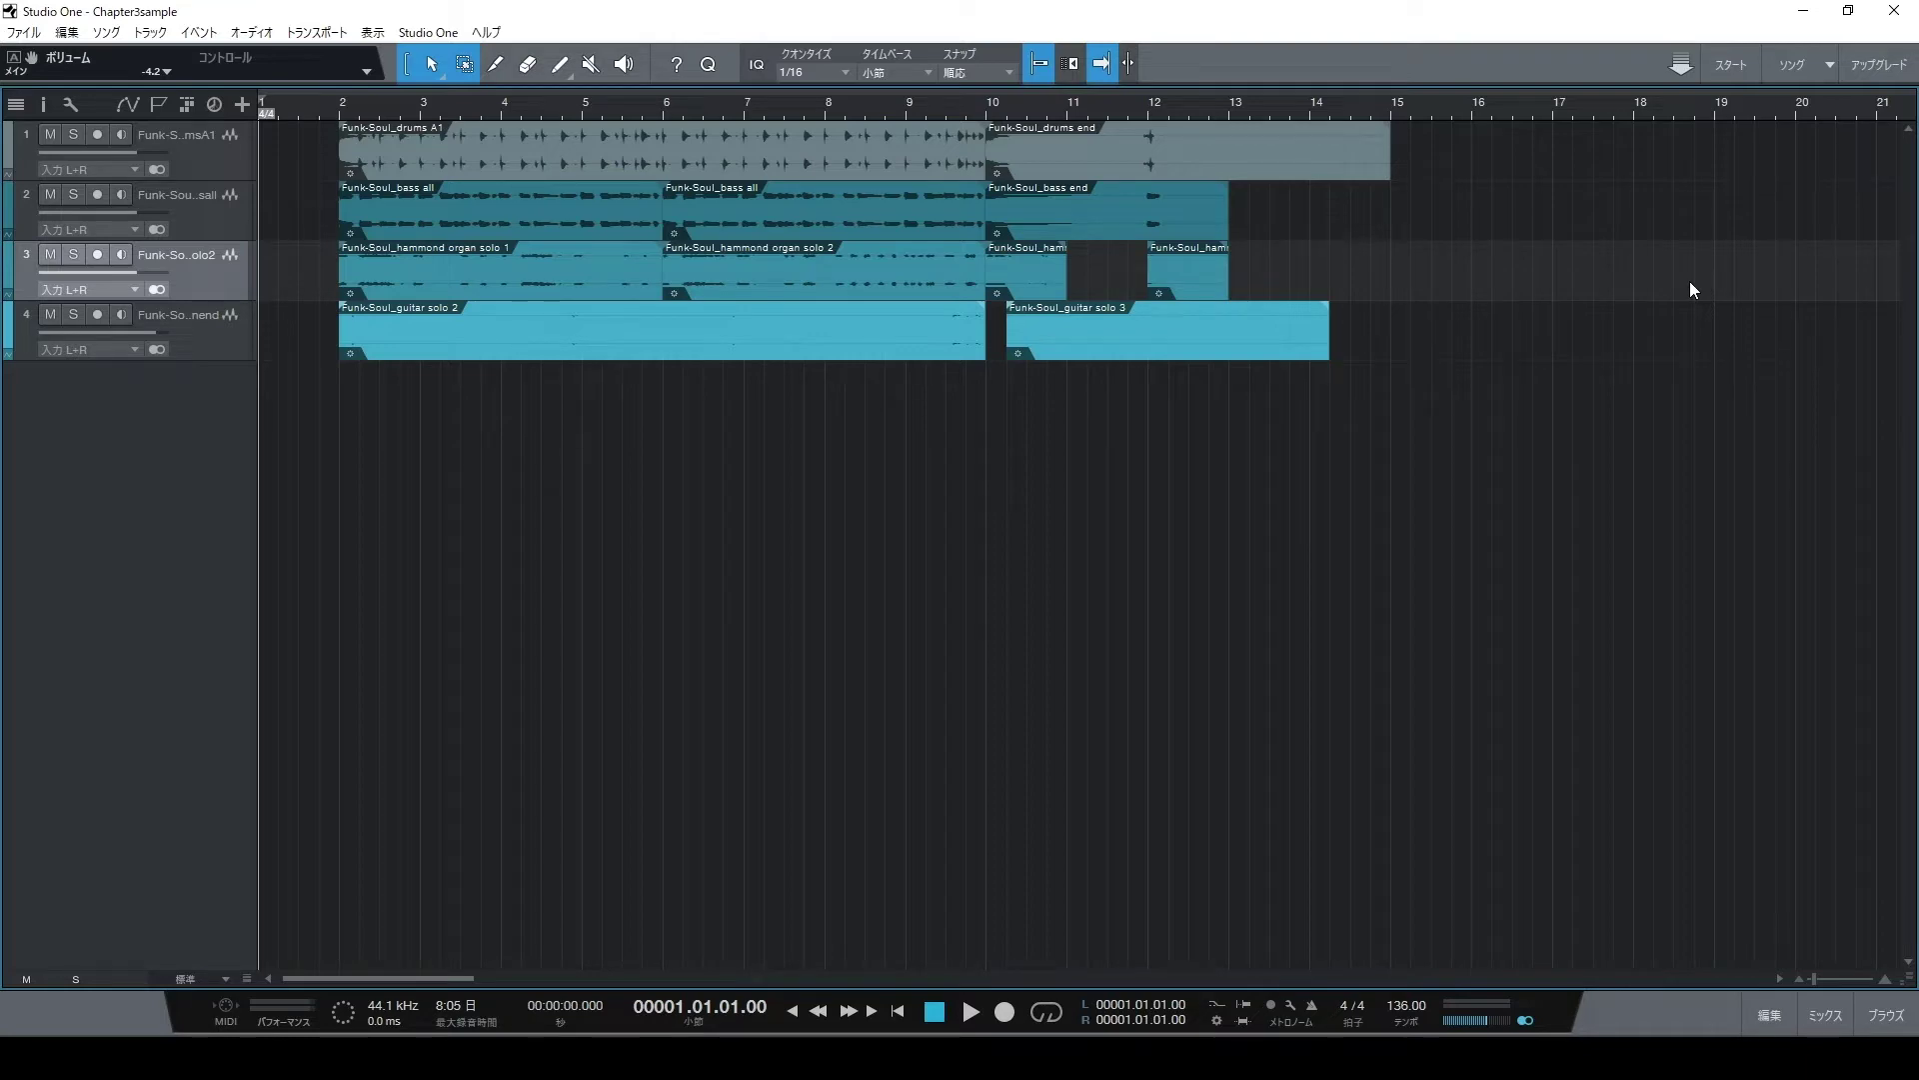
Step: Mute the hammond organ solo 1 event and play the song back to hear the change
key("space")
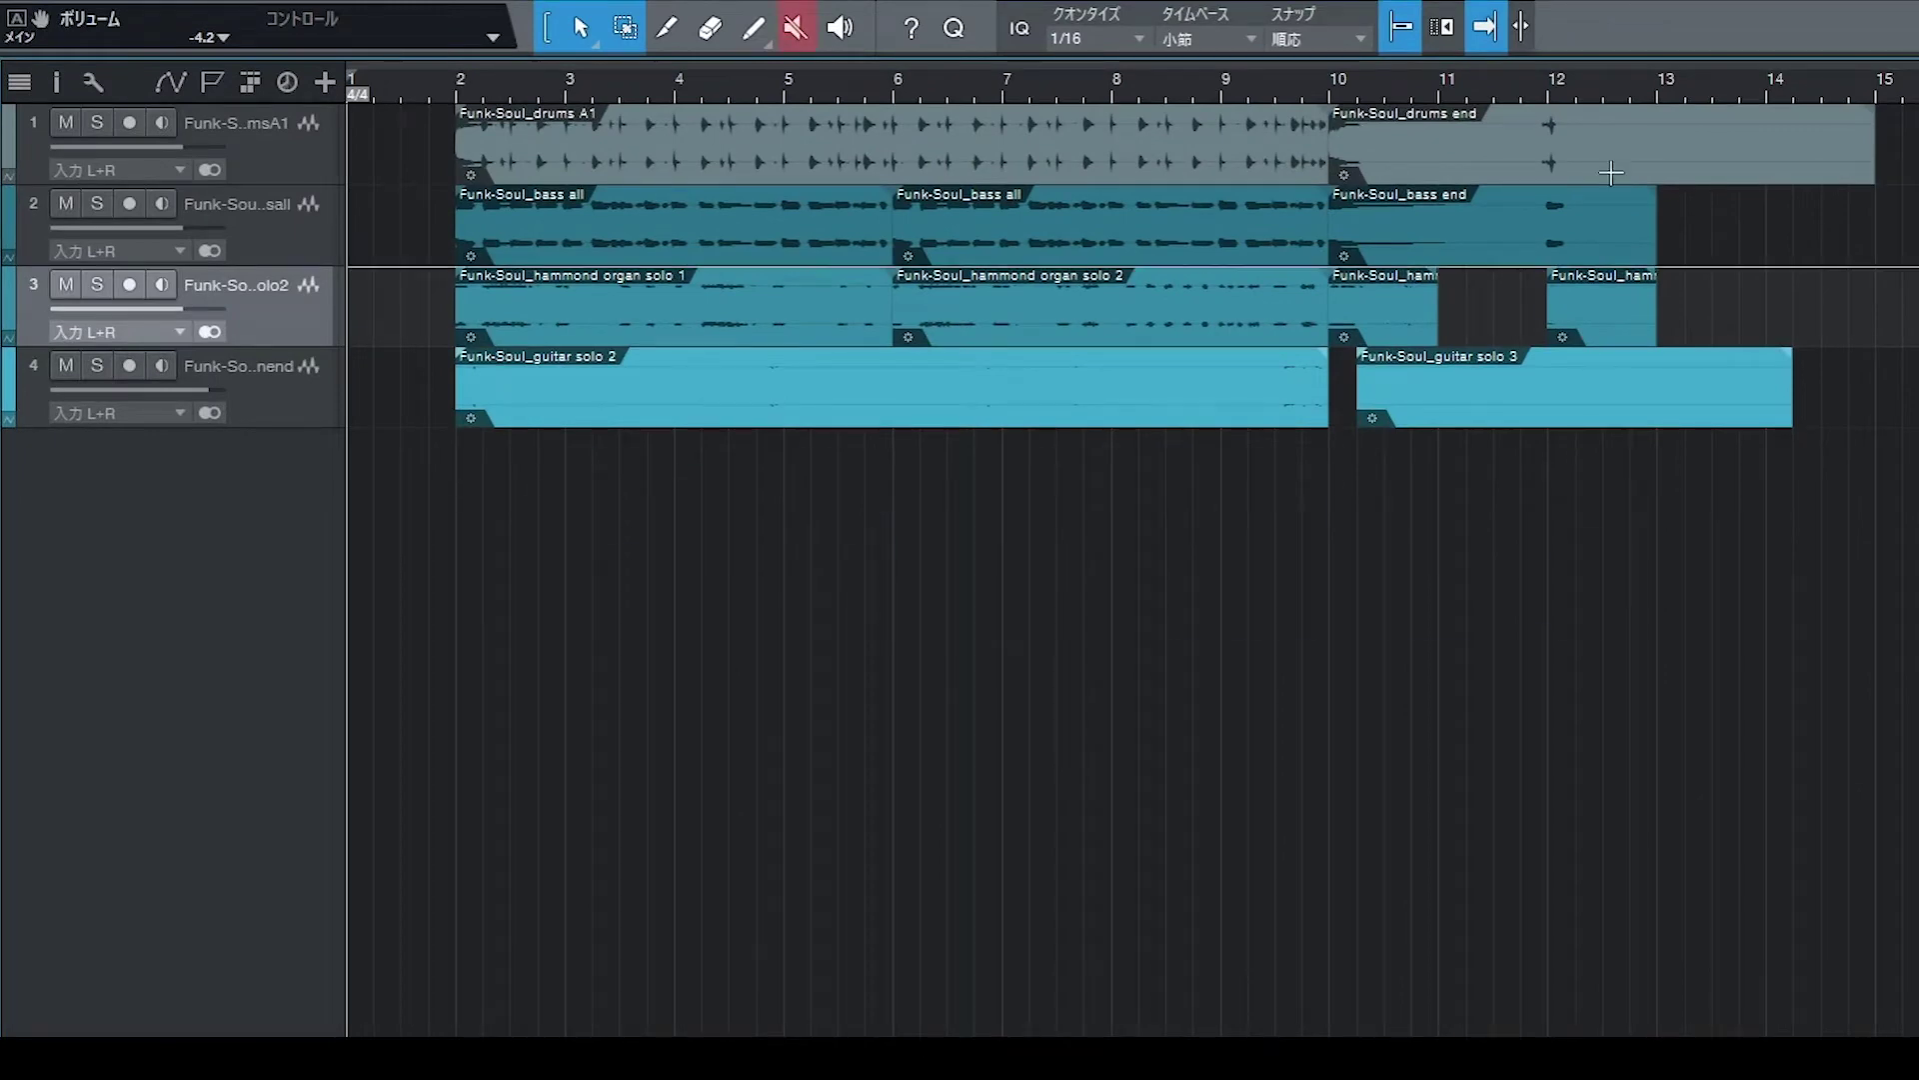
left_click(790, 40)
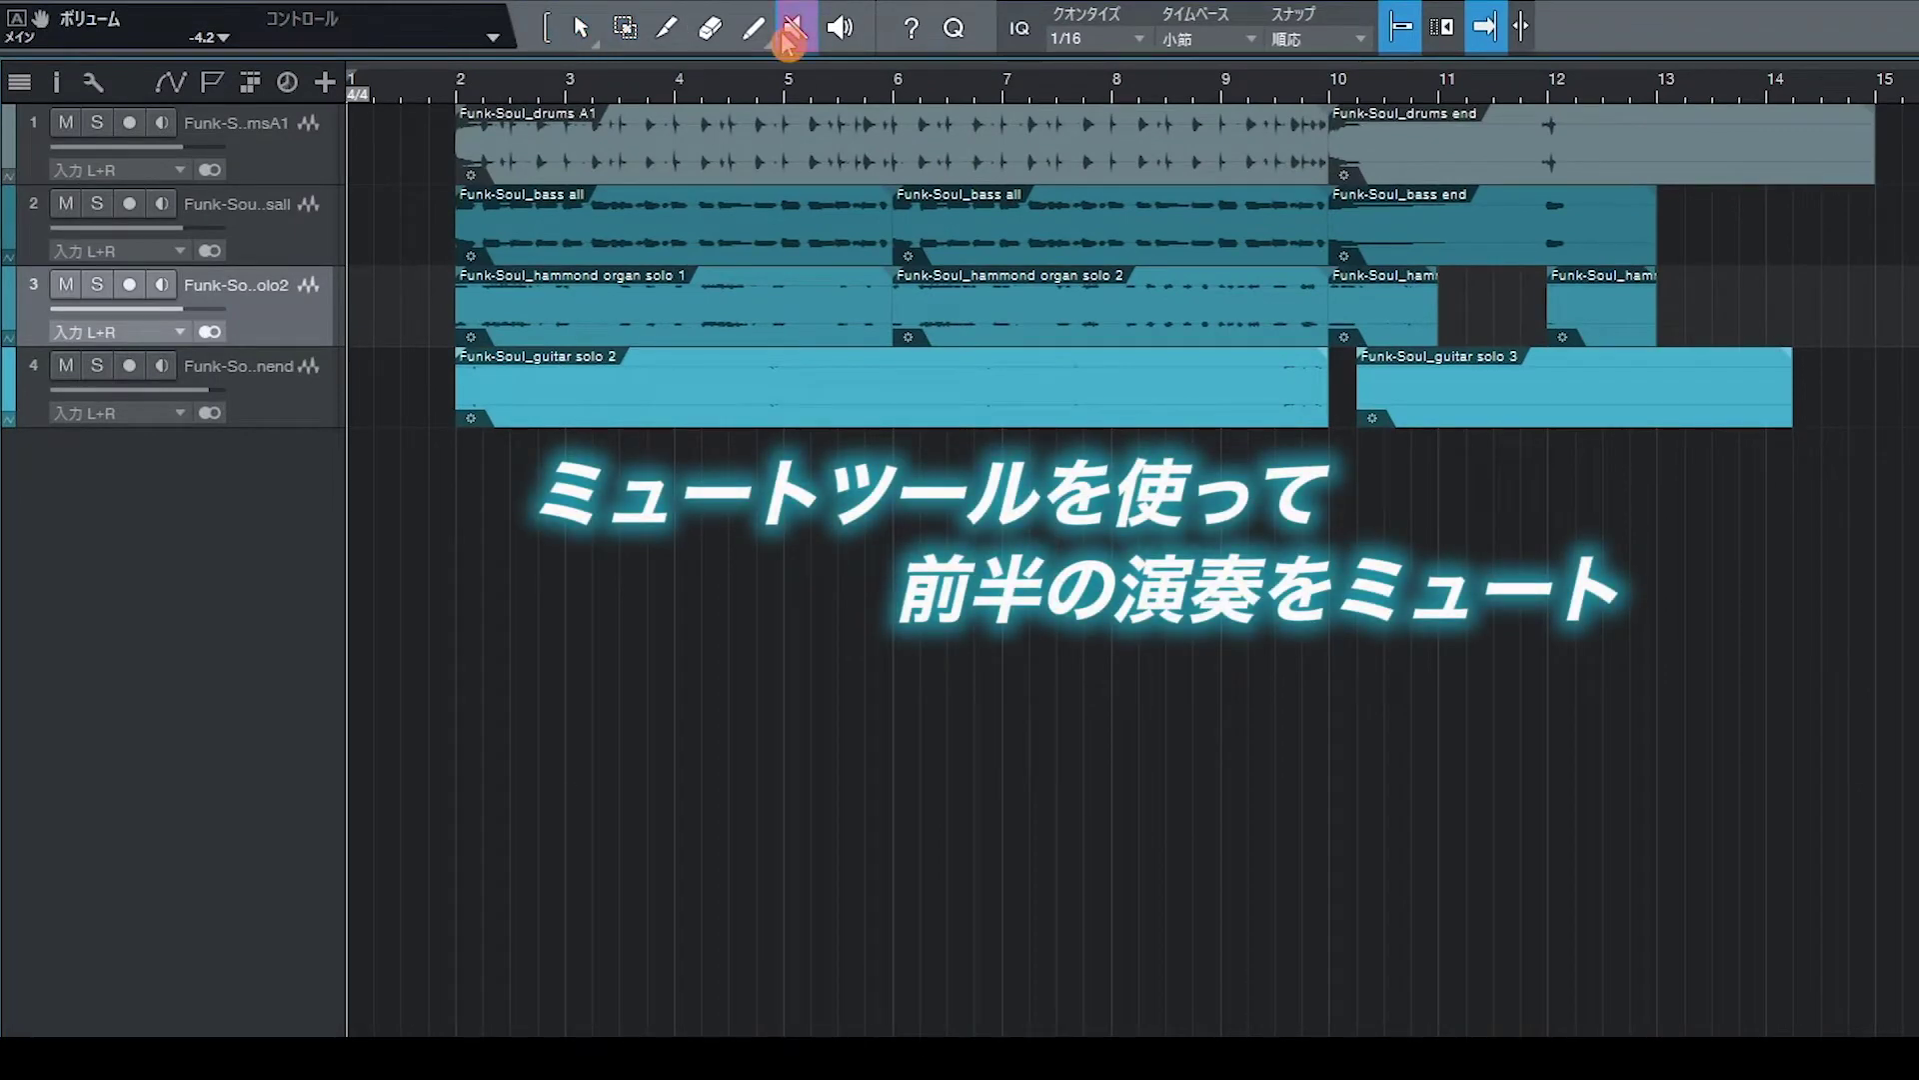
left_click(806, 302)
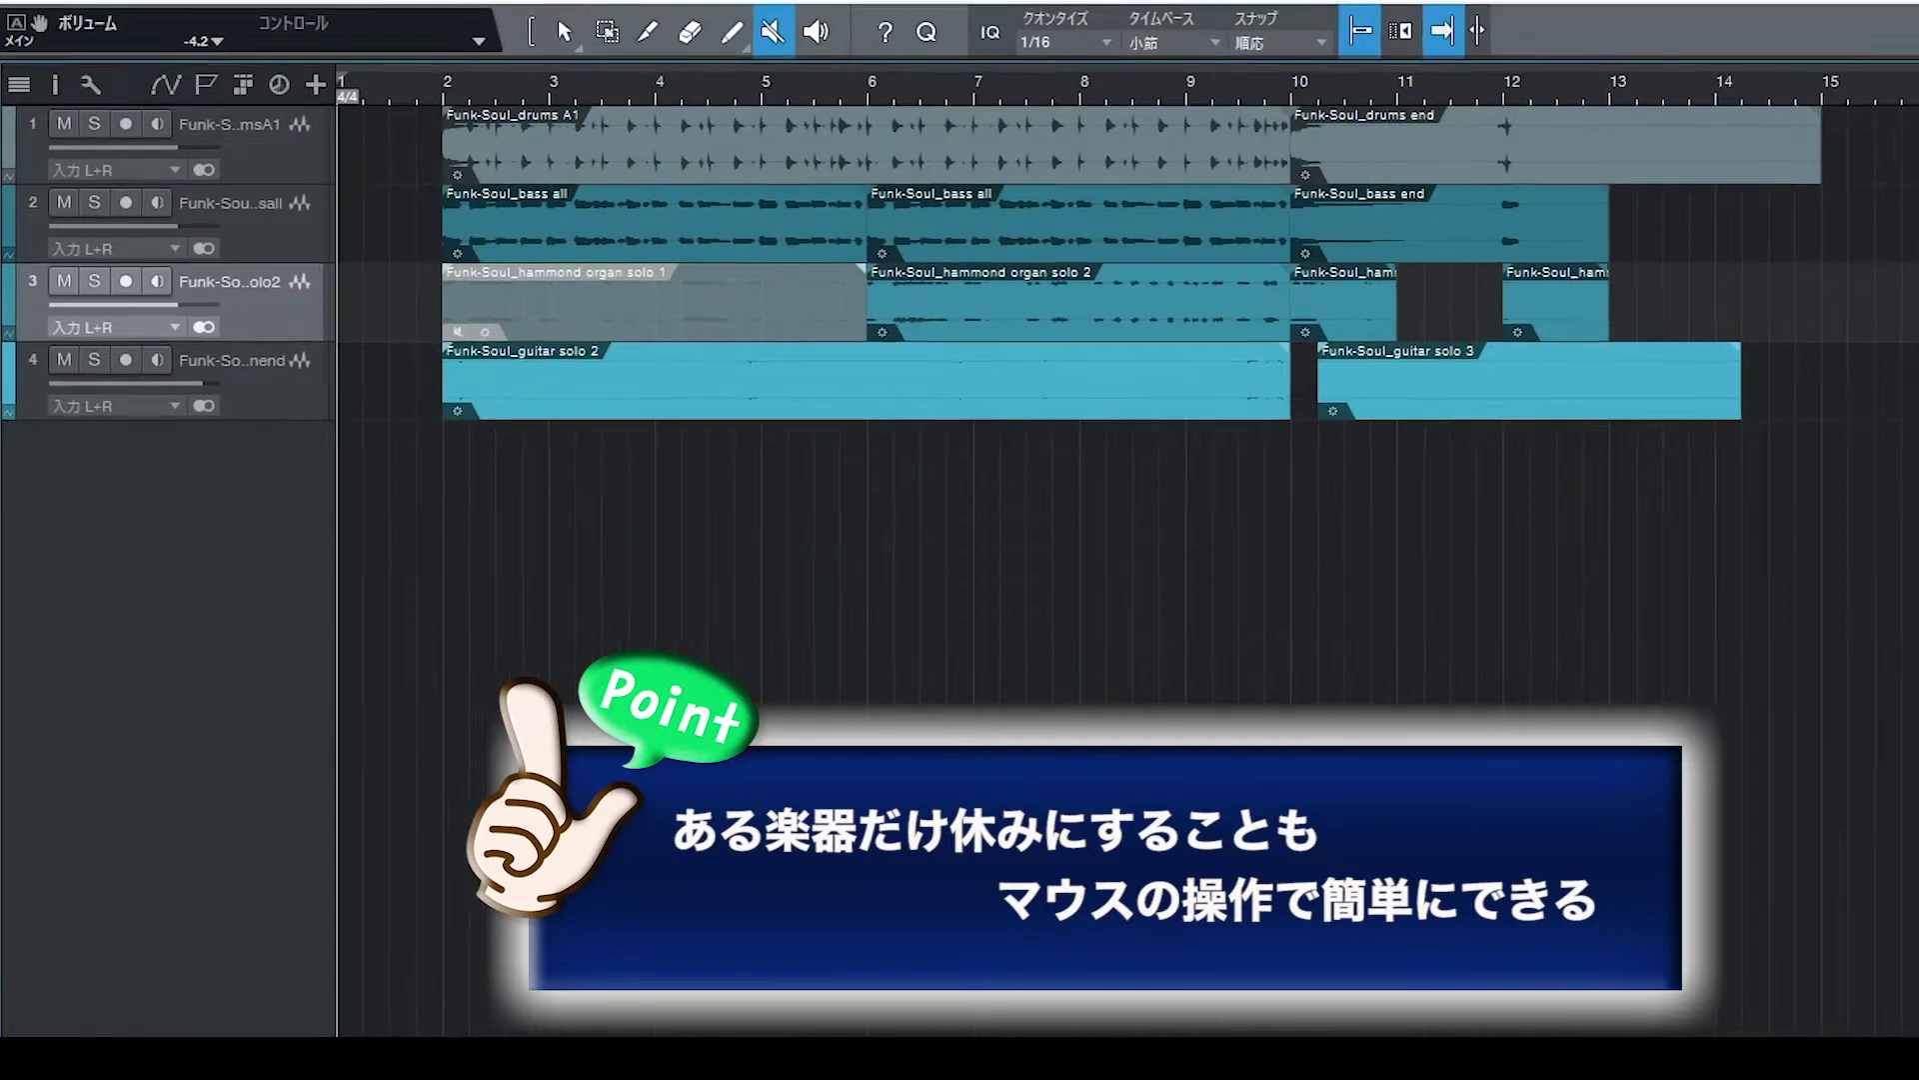
left_click(969, 1013)
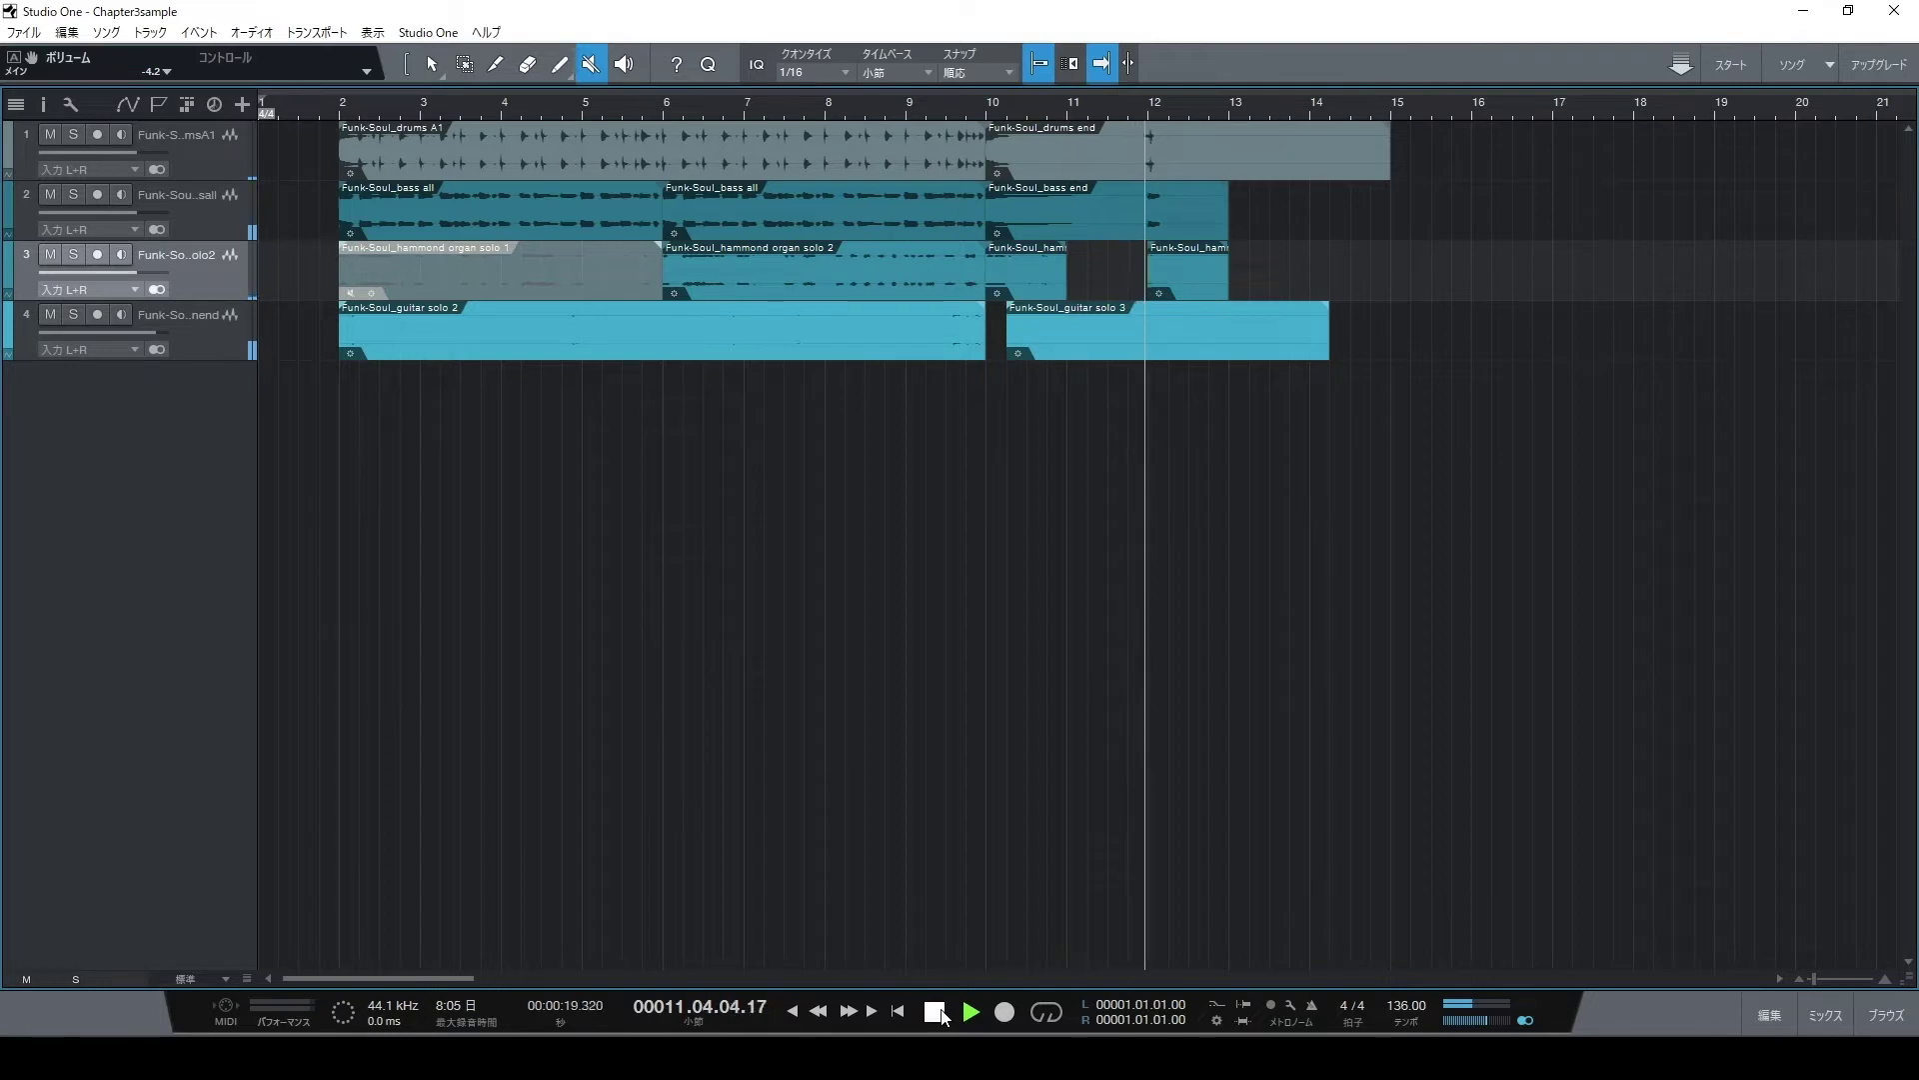
left_click(935, 1013)
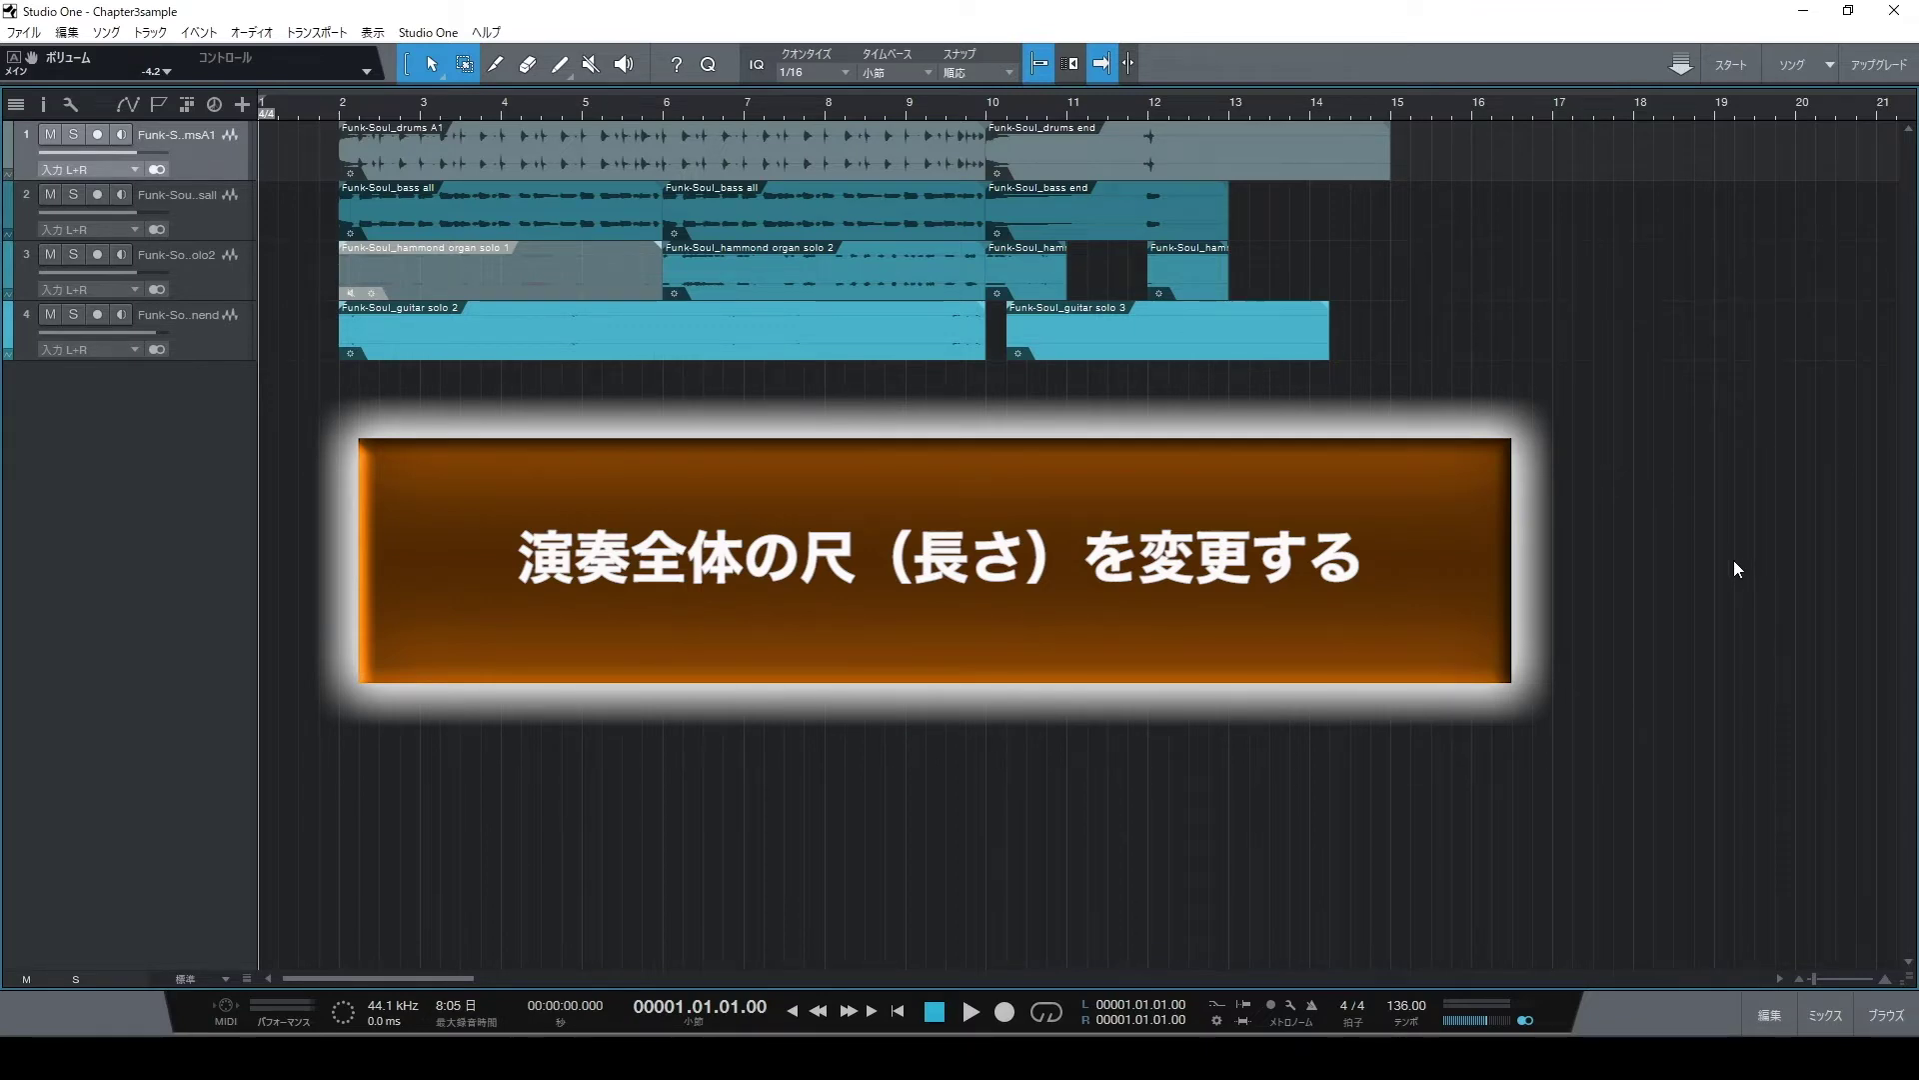
Step: Select the events between bars 2 and 10 on all four tracks and split them at bar 6
left_click_drag(631, 528, 960, 184)
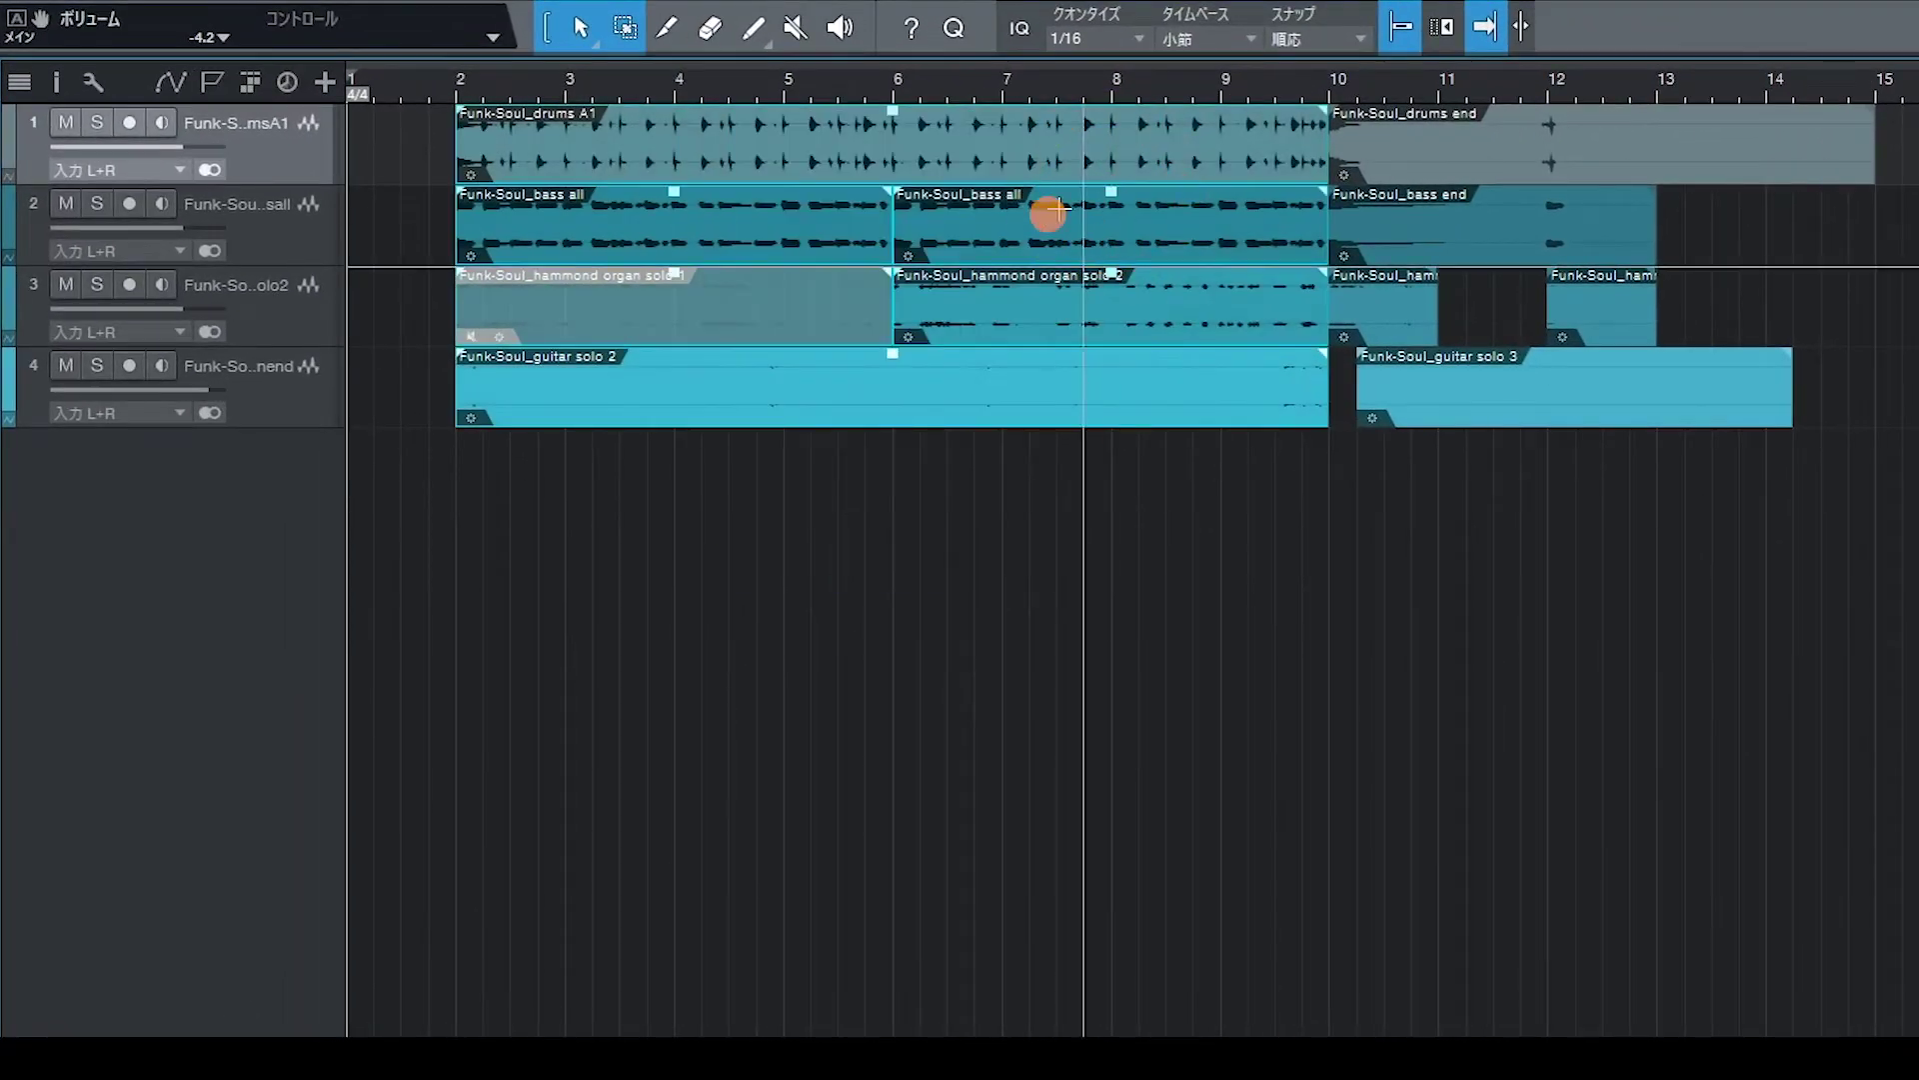
left_click(675, 35)
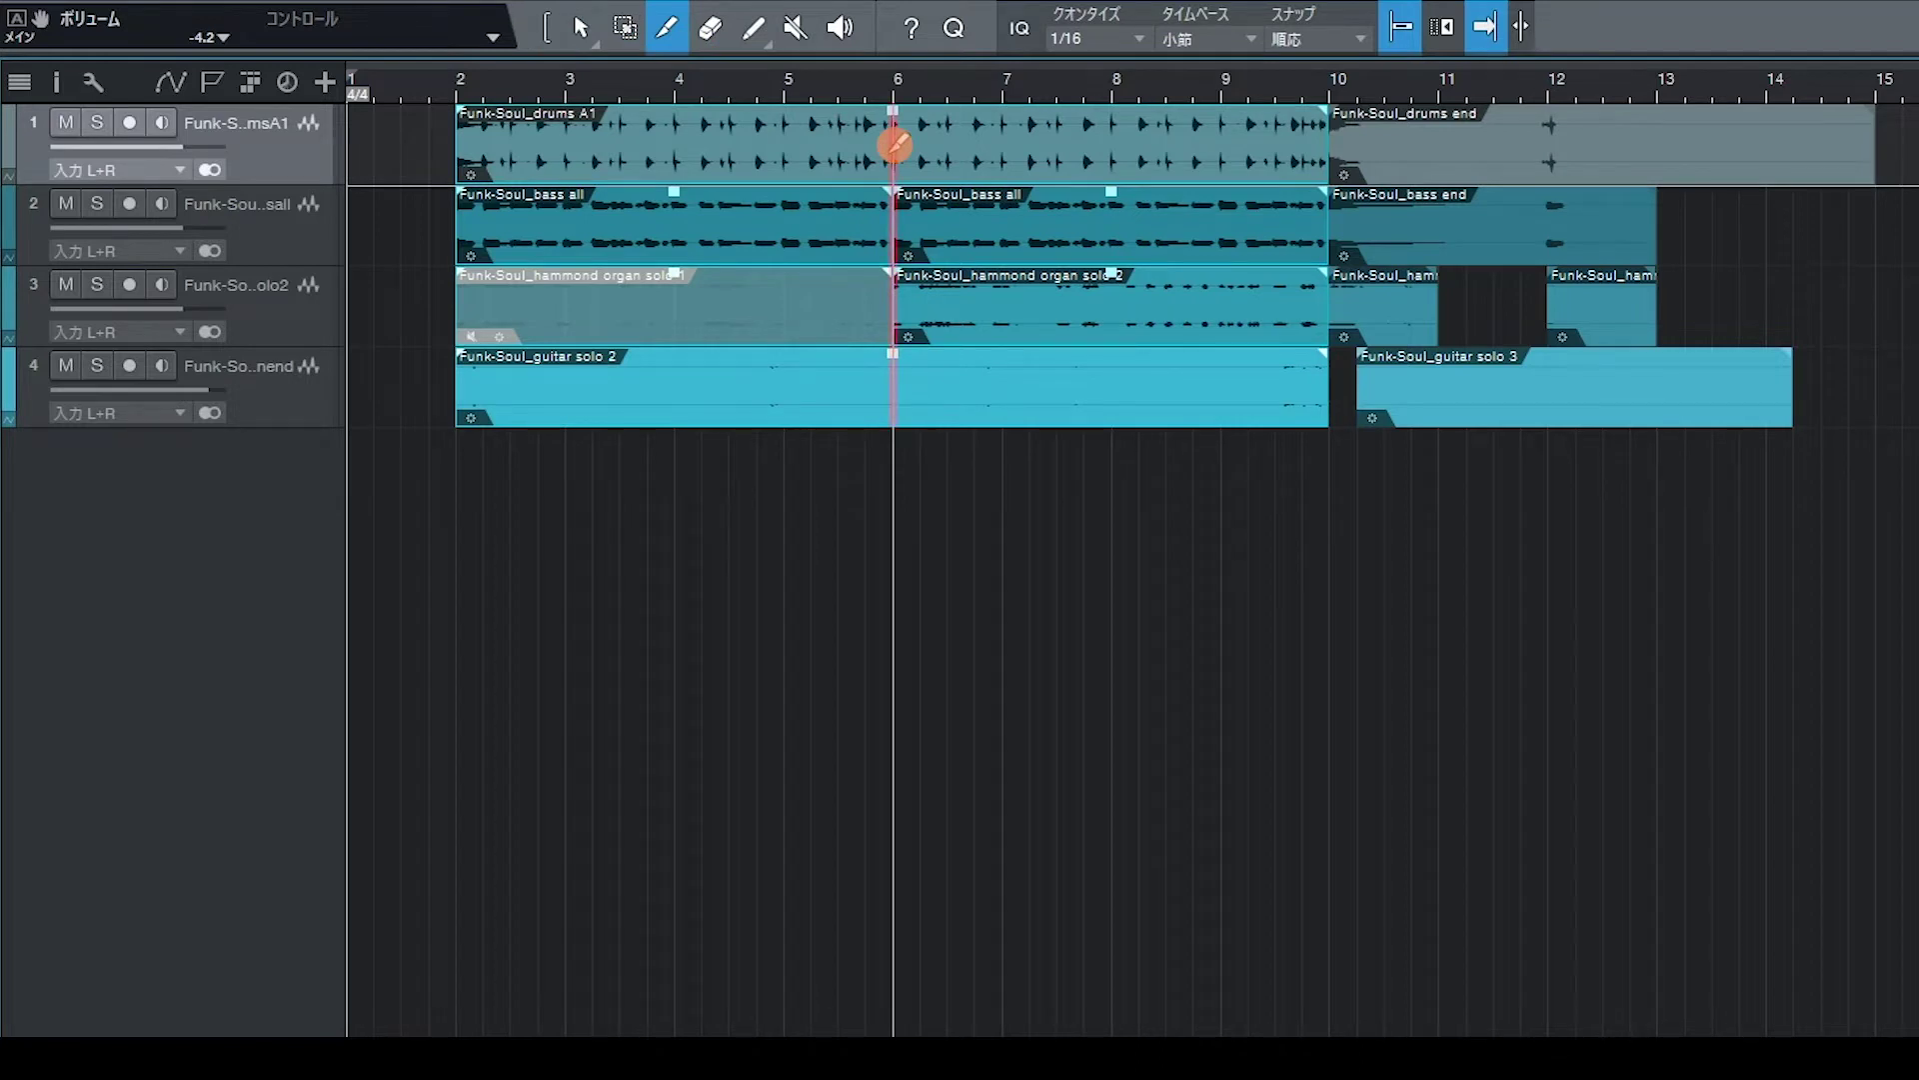
left_click(896, 145)
Step: Delete all events between bars 6 and 10 and move the ending events forward to close the gap from bar 6
left_click(556, 38)
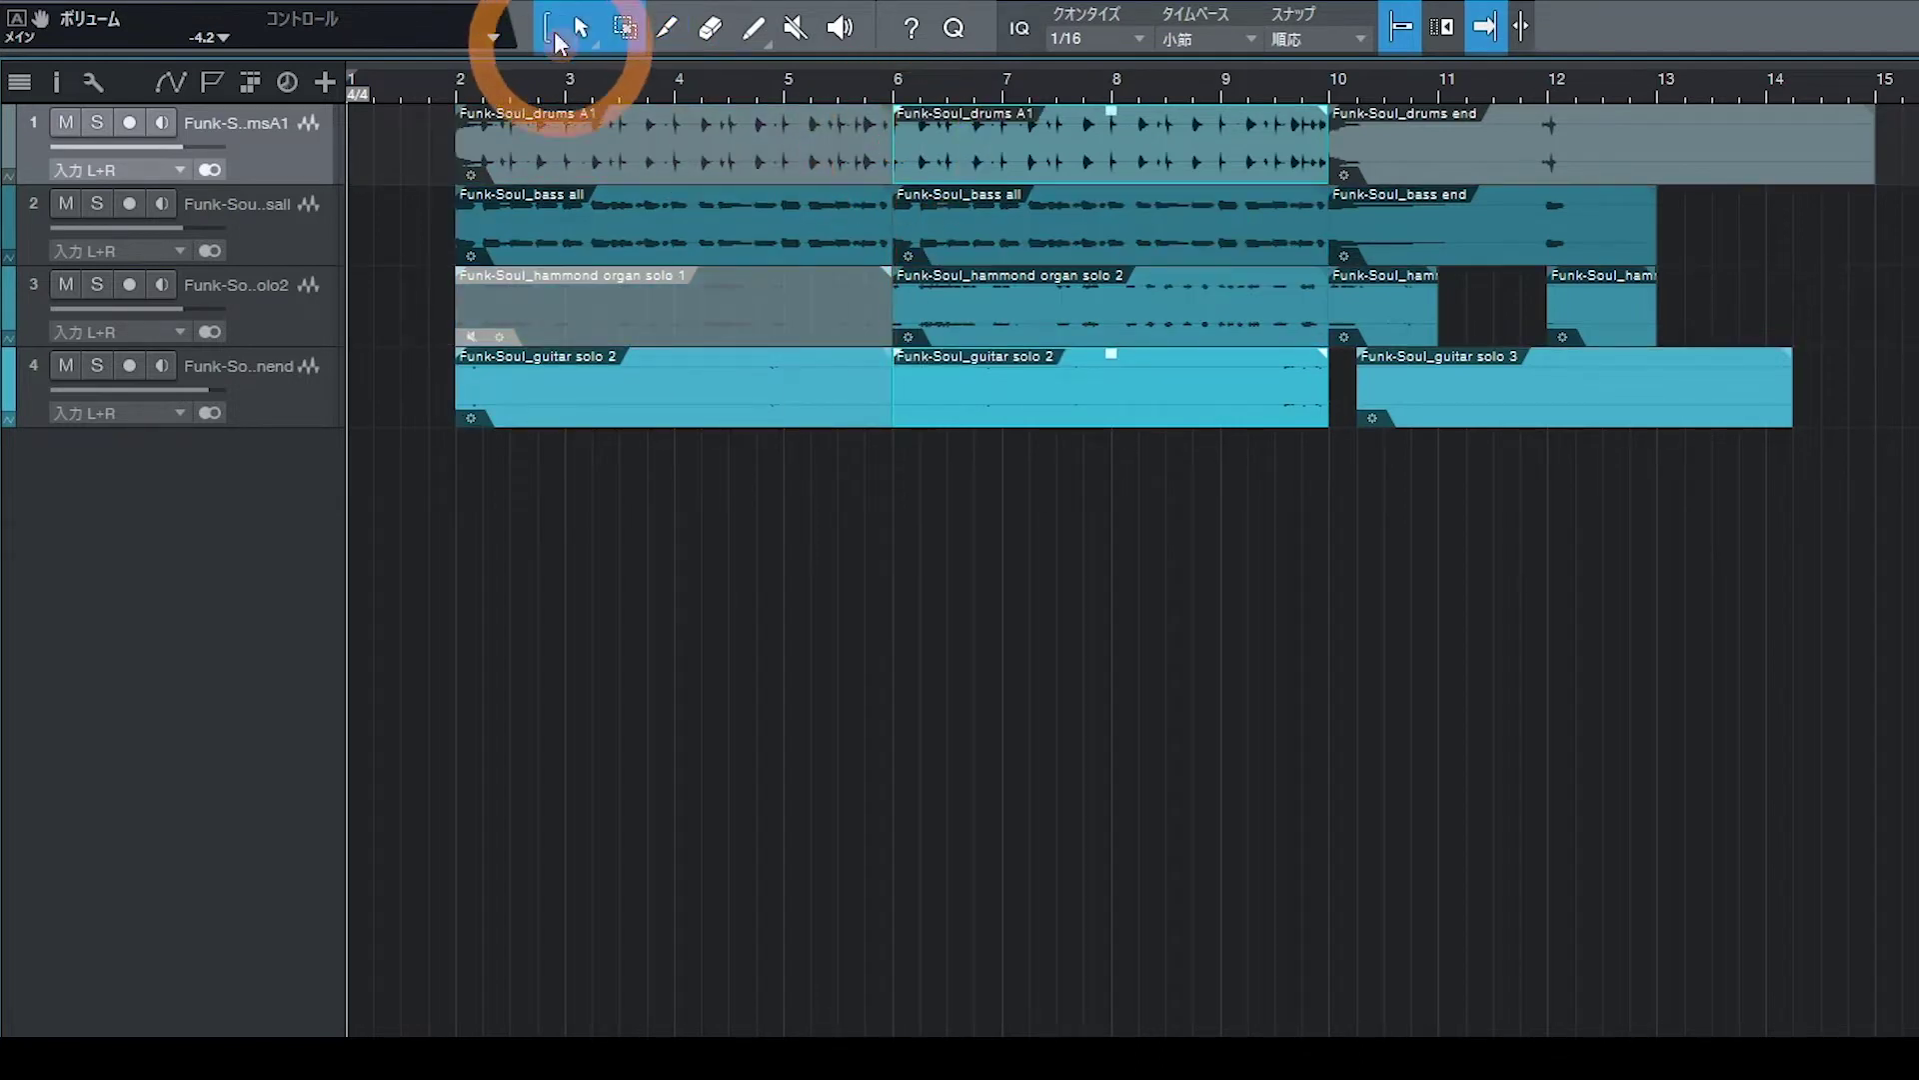
left_click_drag(1063, 497, 1124, 158)
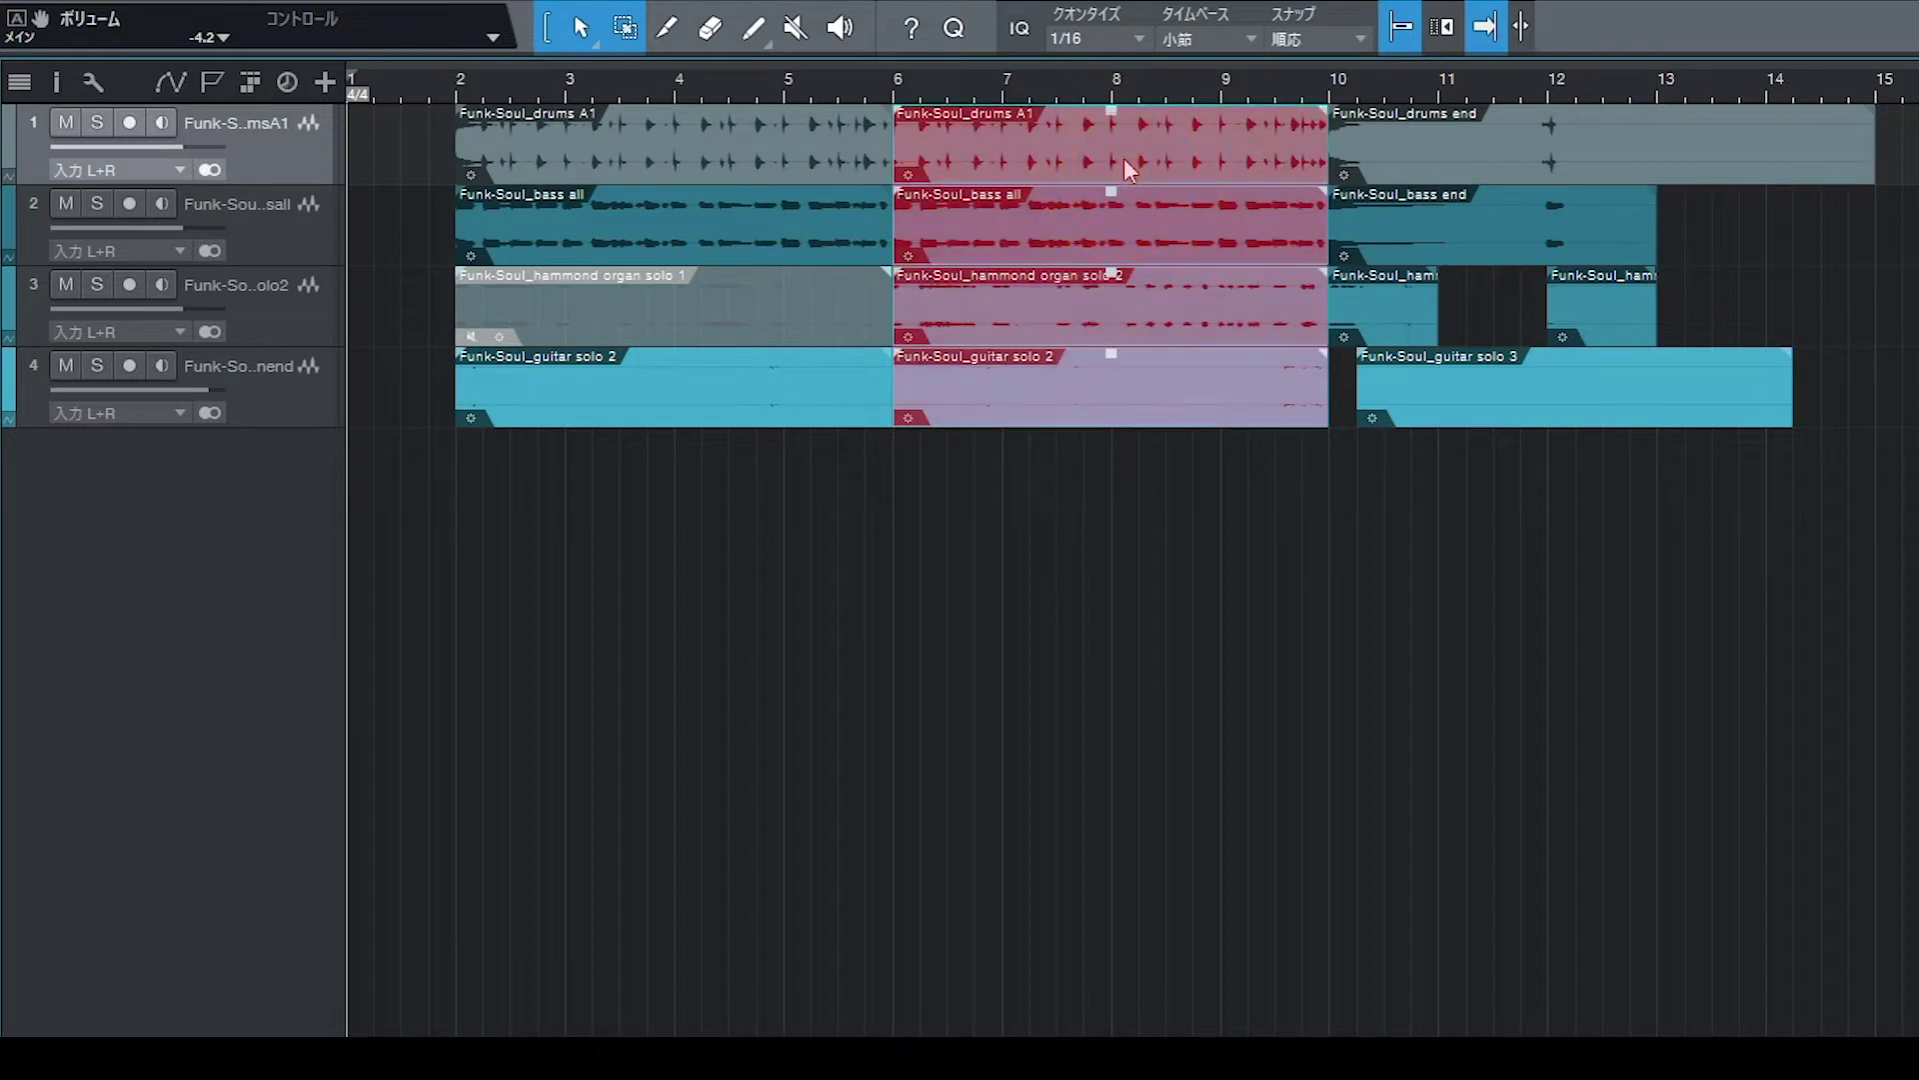
key("Delete")
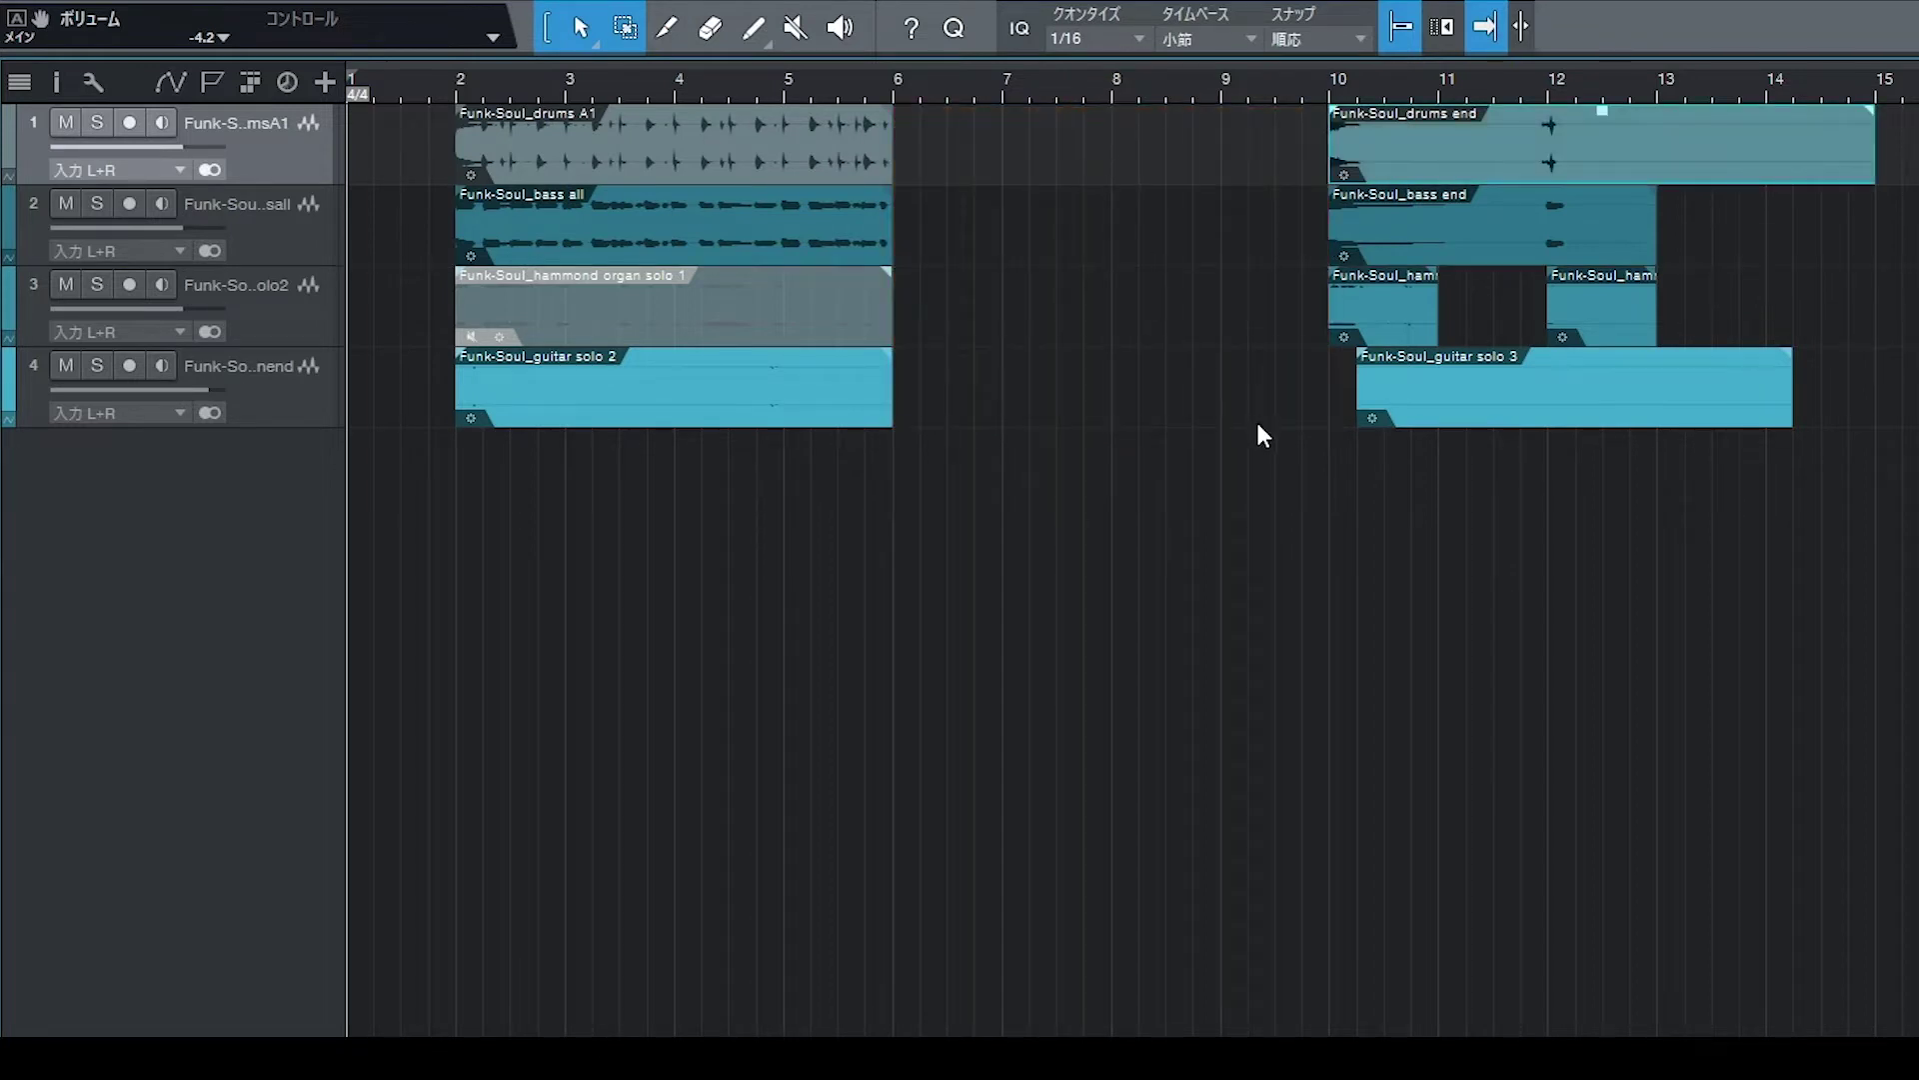
left_click_drag(1269, 500, 1108, 176)
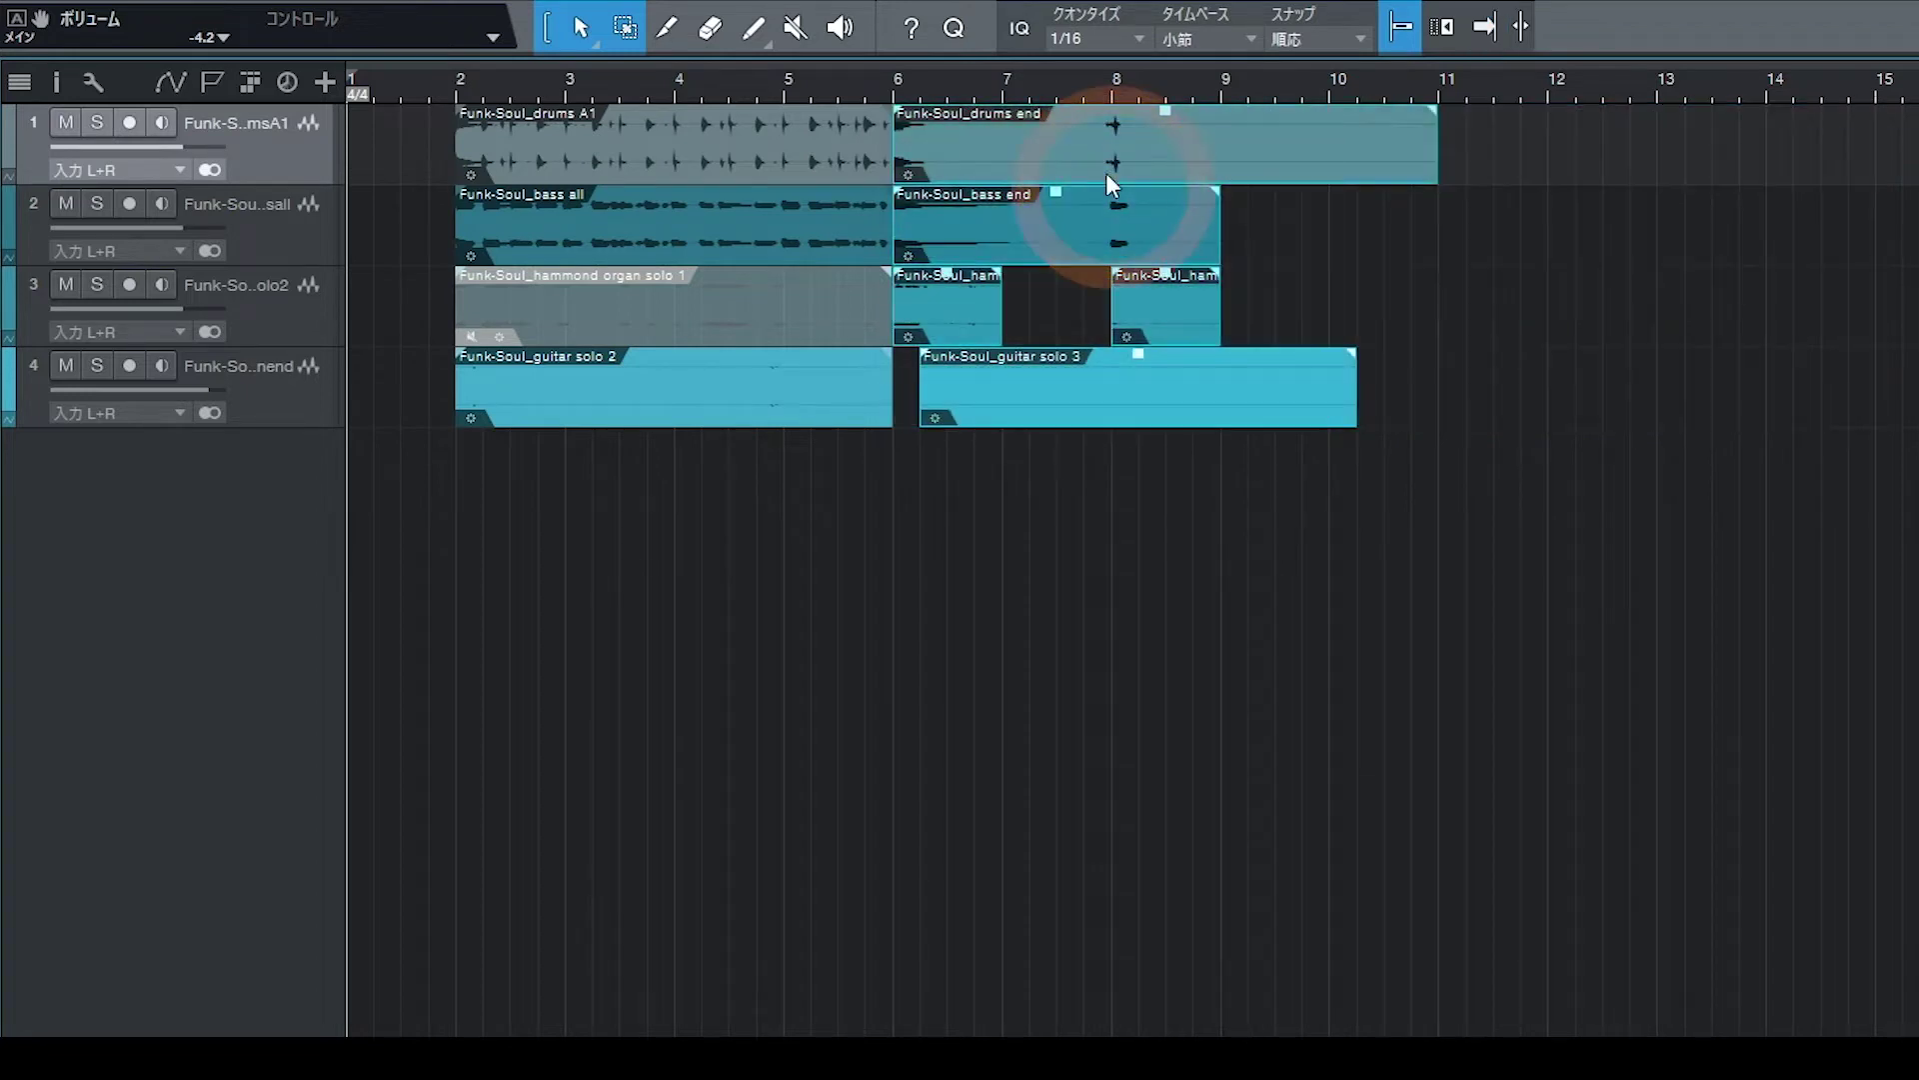
Step: Unmute the hammond organ solo 1 event and play the shortened song from the start
left_click(797, 30)
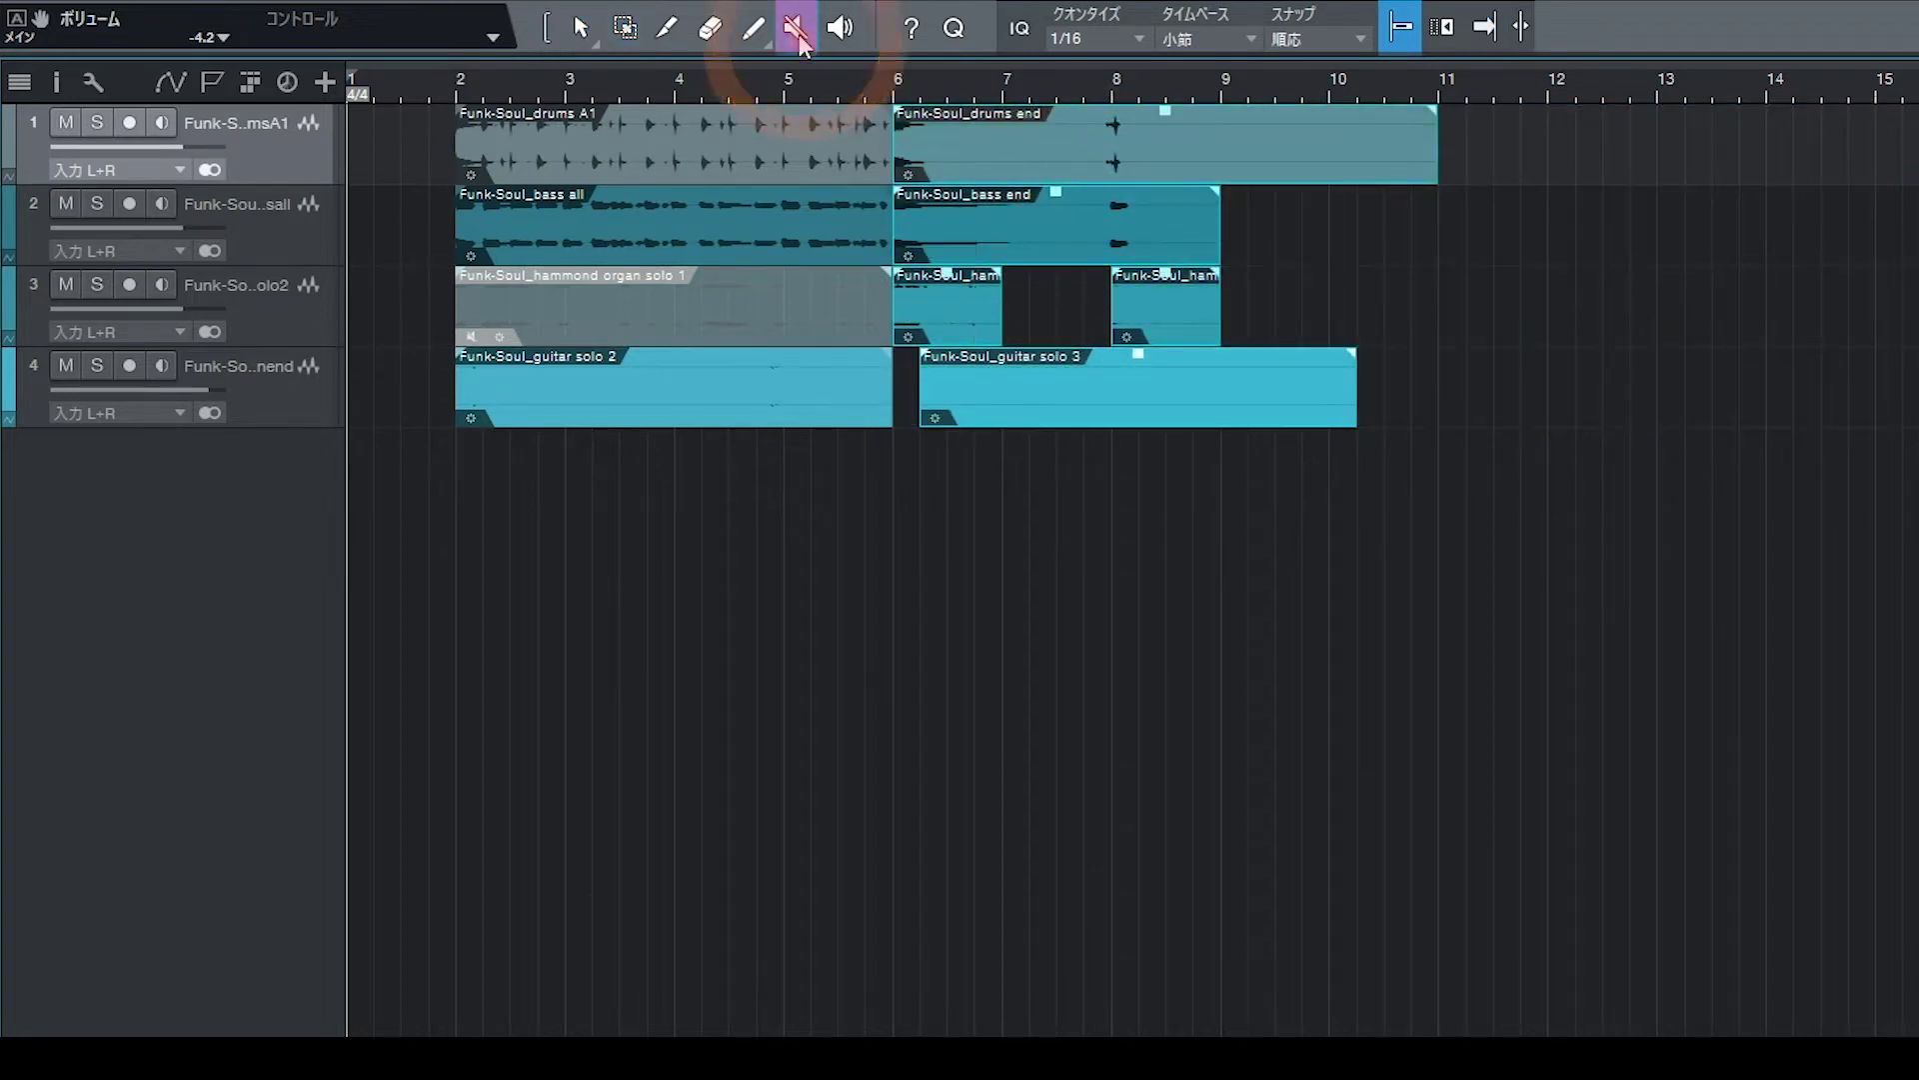
left_click(819, 300)
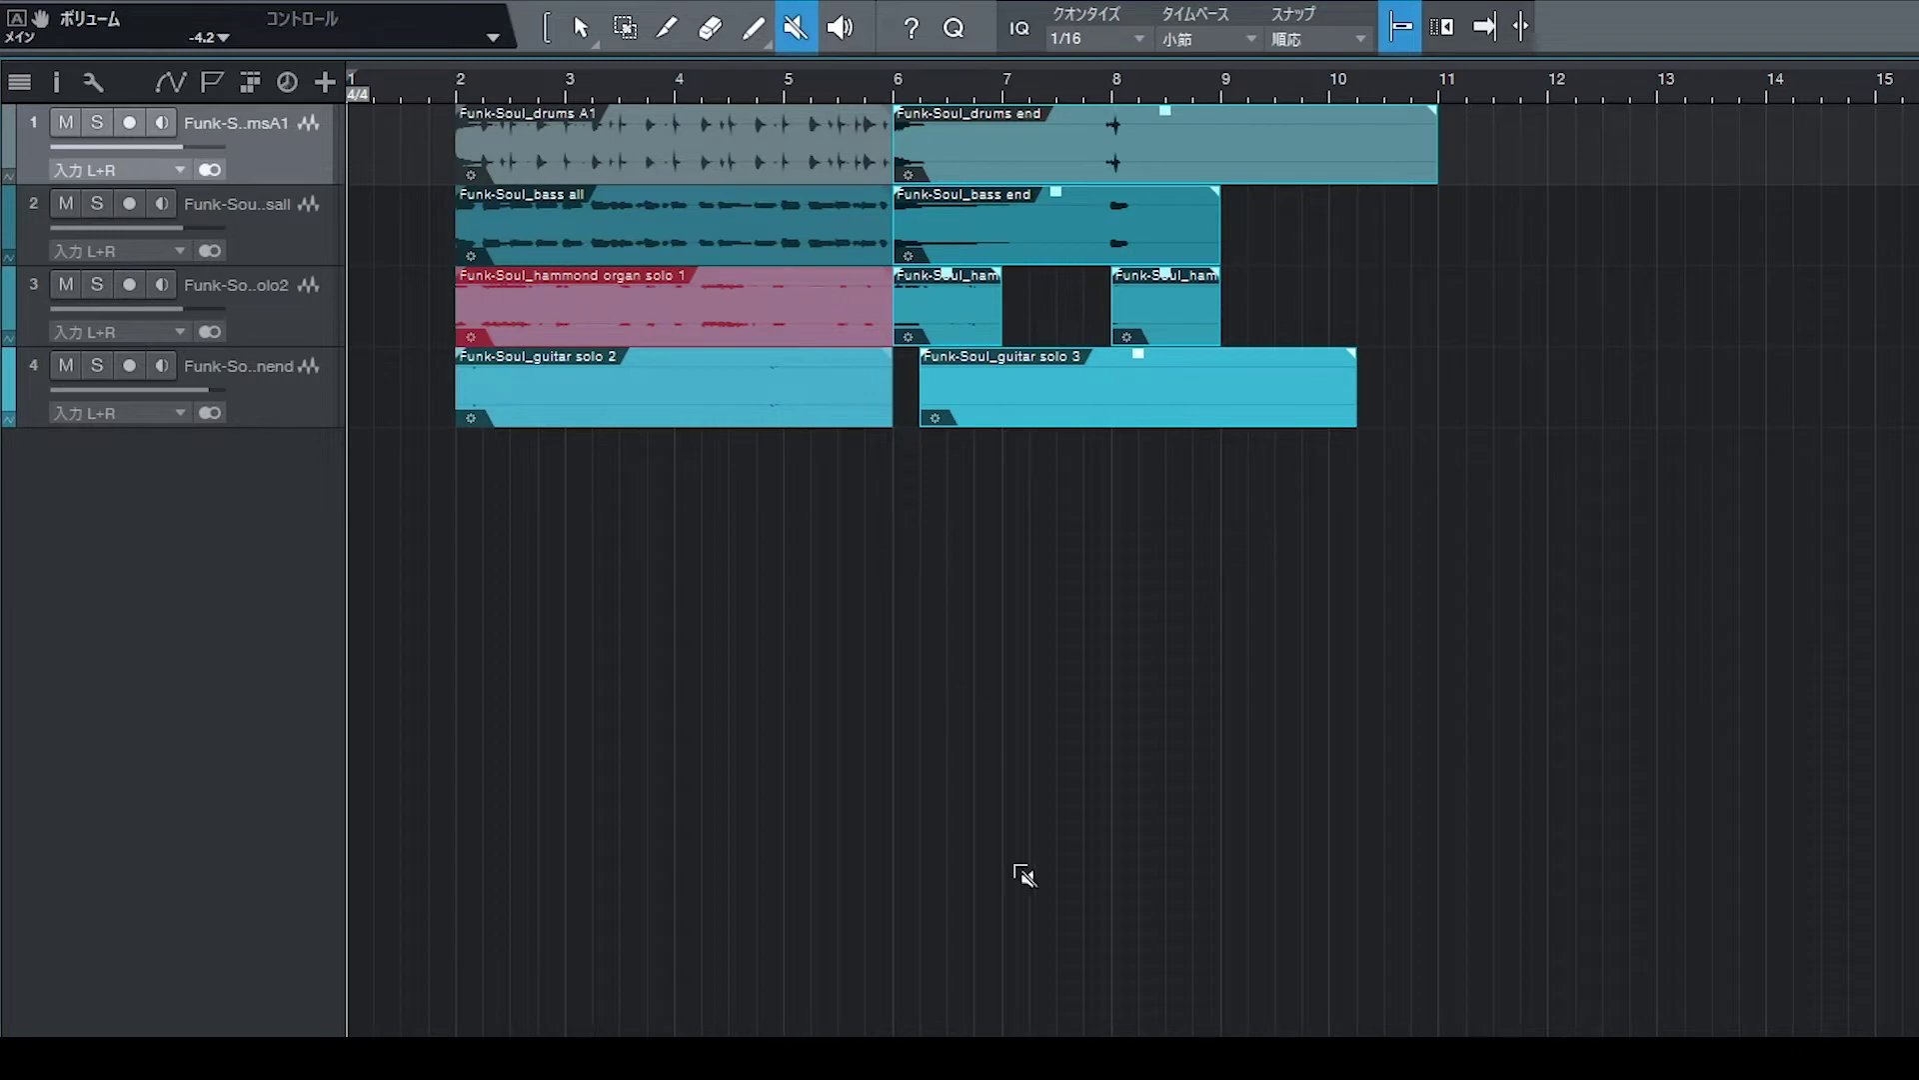
key("ctrl+z")
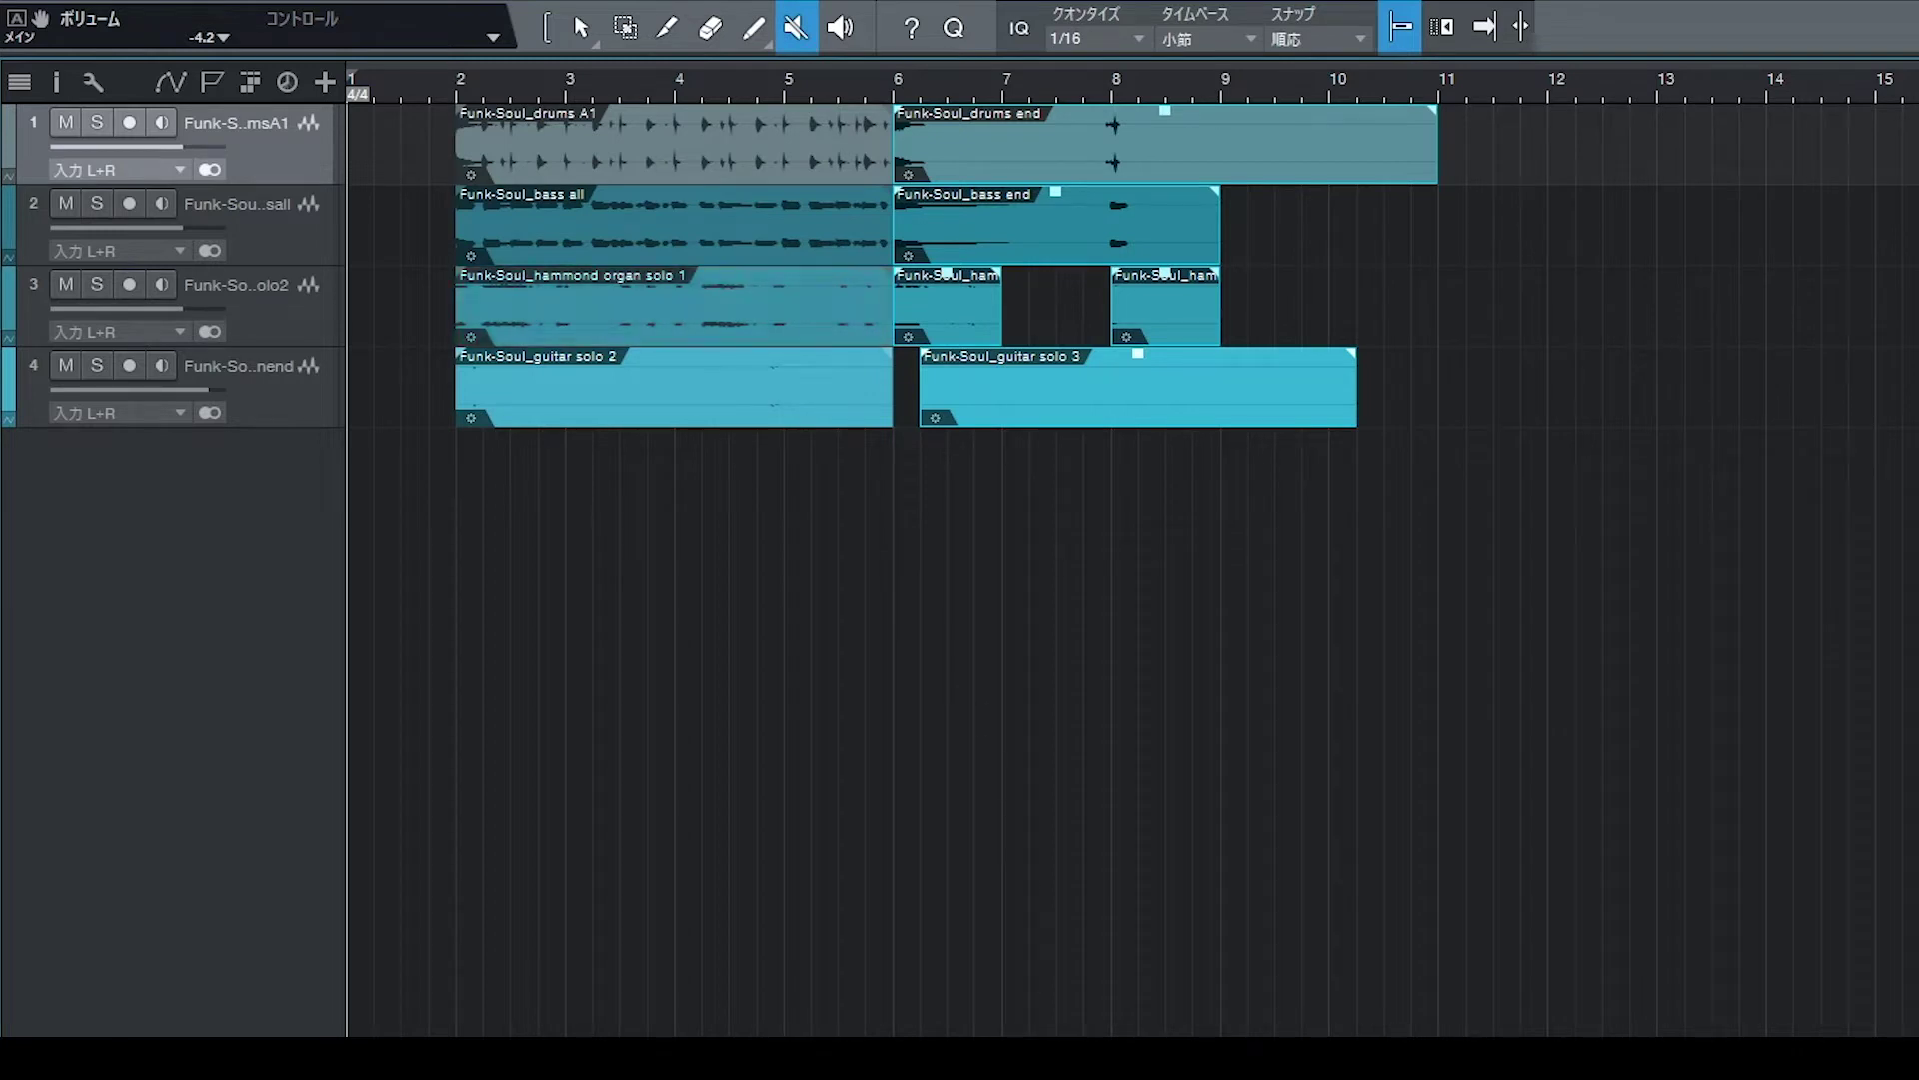
key("f")
key("space")
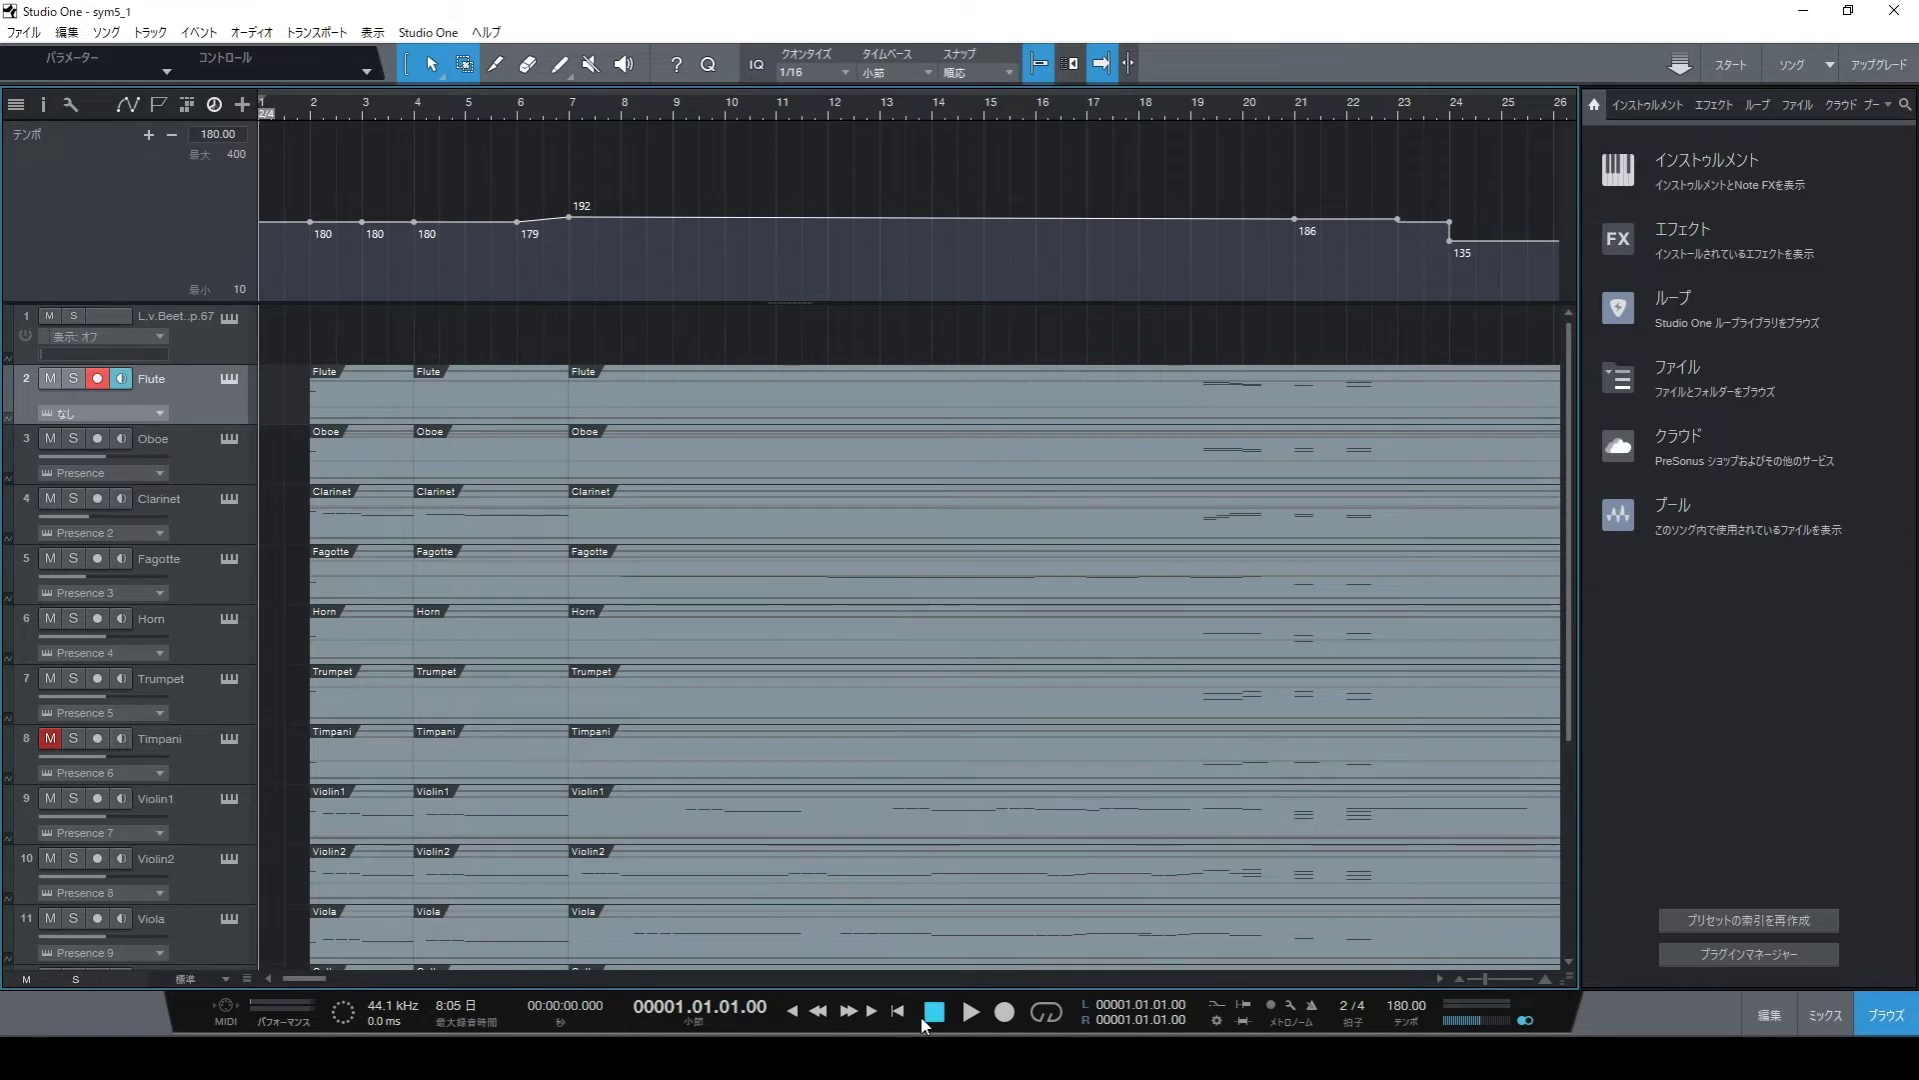
Step: Play the opening bars of the sym5_1 orchestral song from the beginning
left_click(970, 1013)
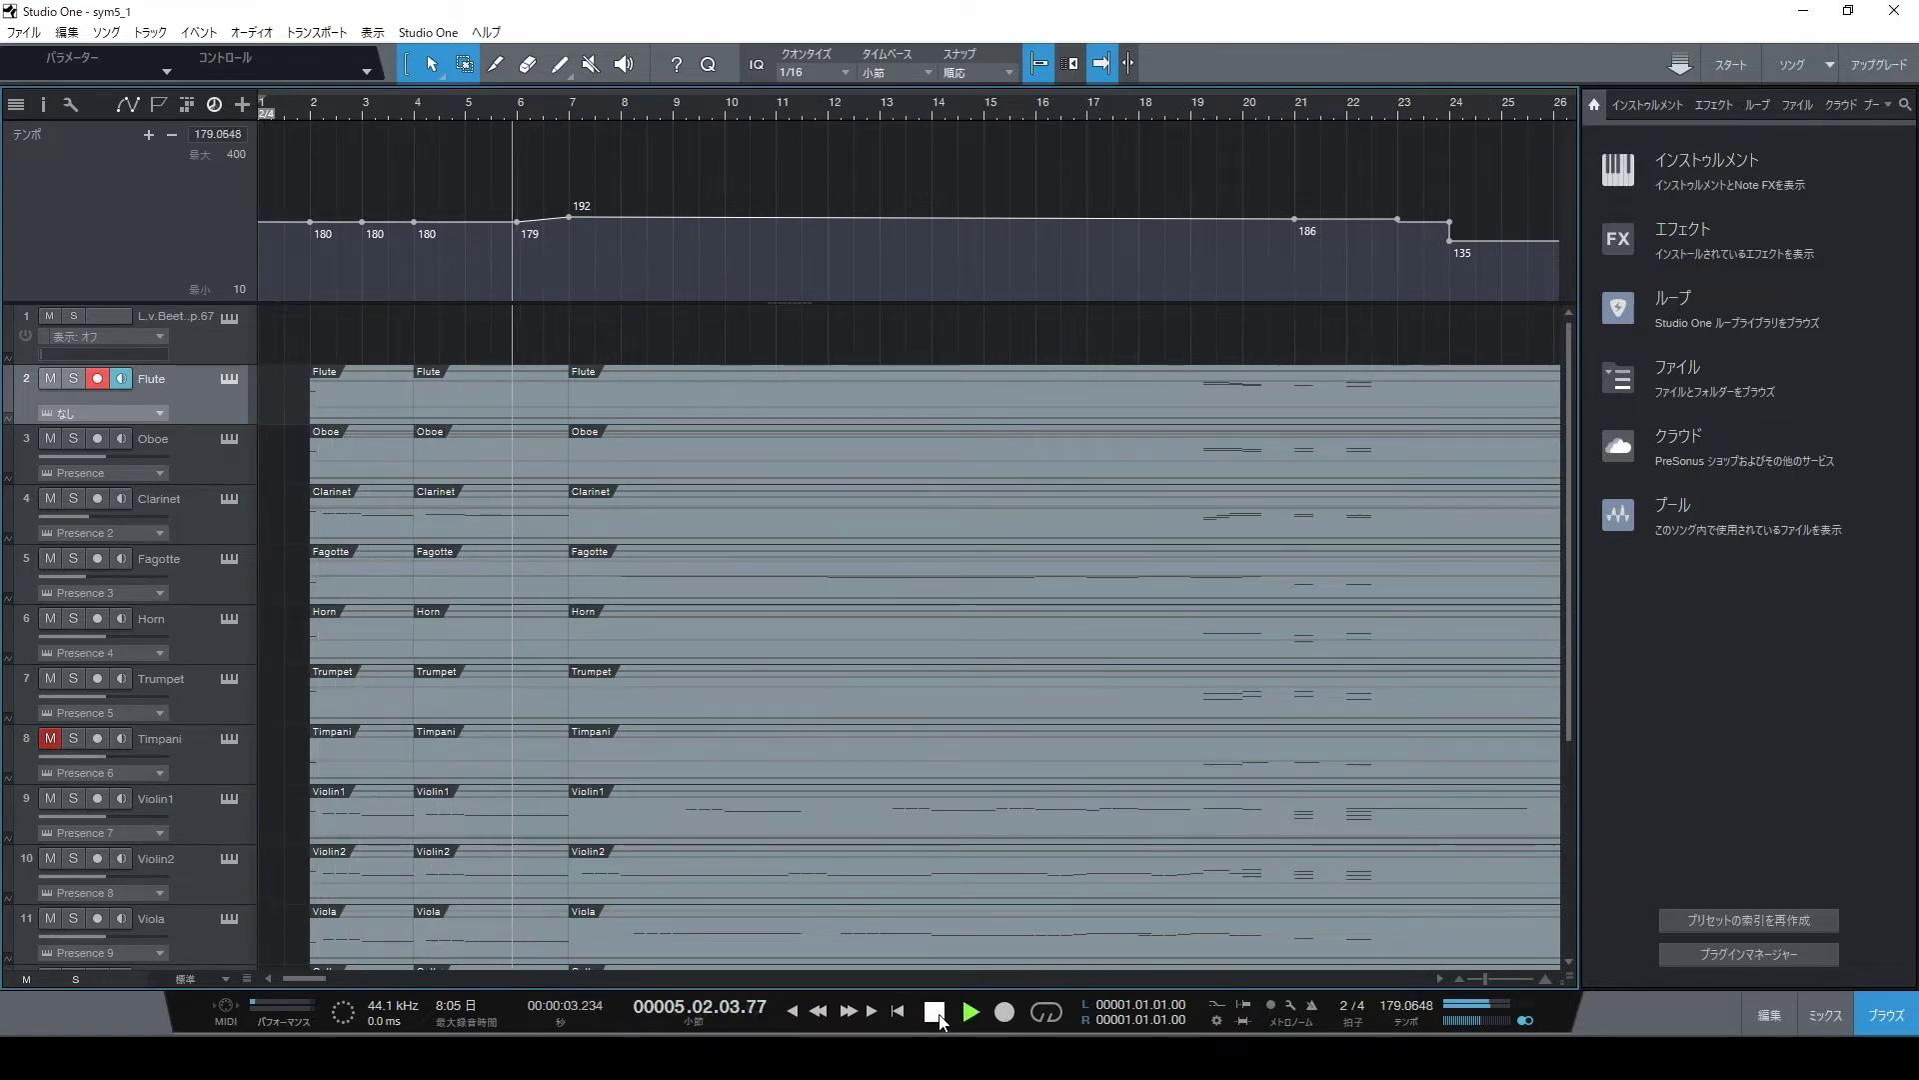
left_click(935, 1012)
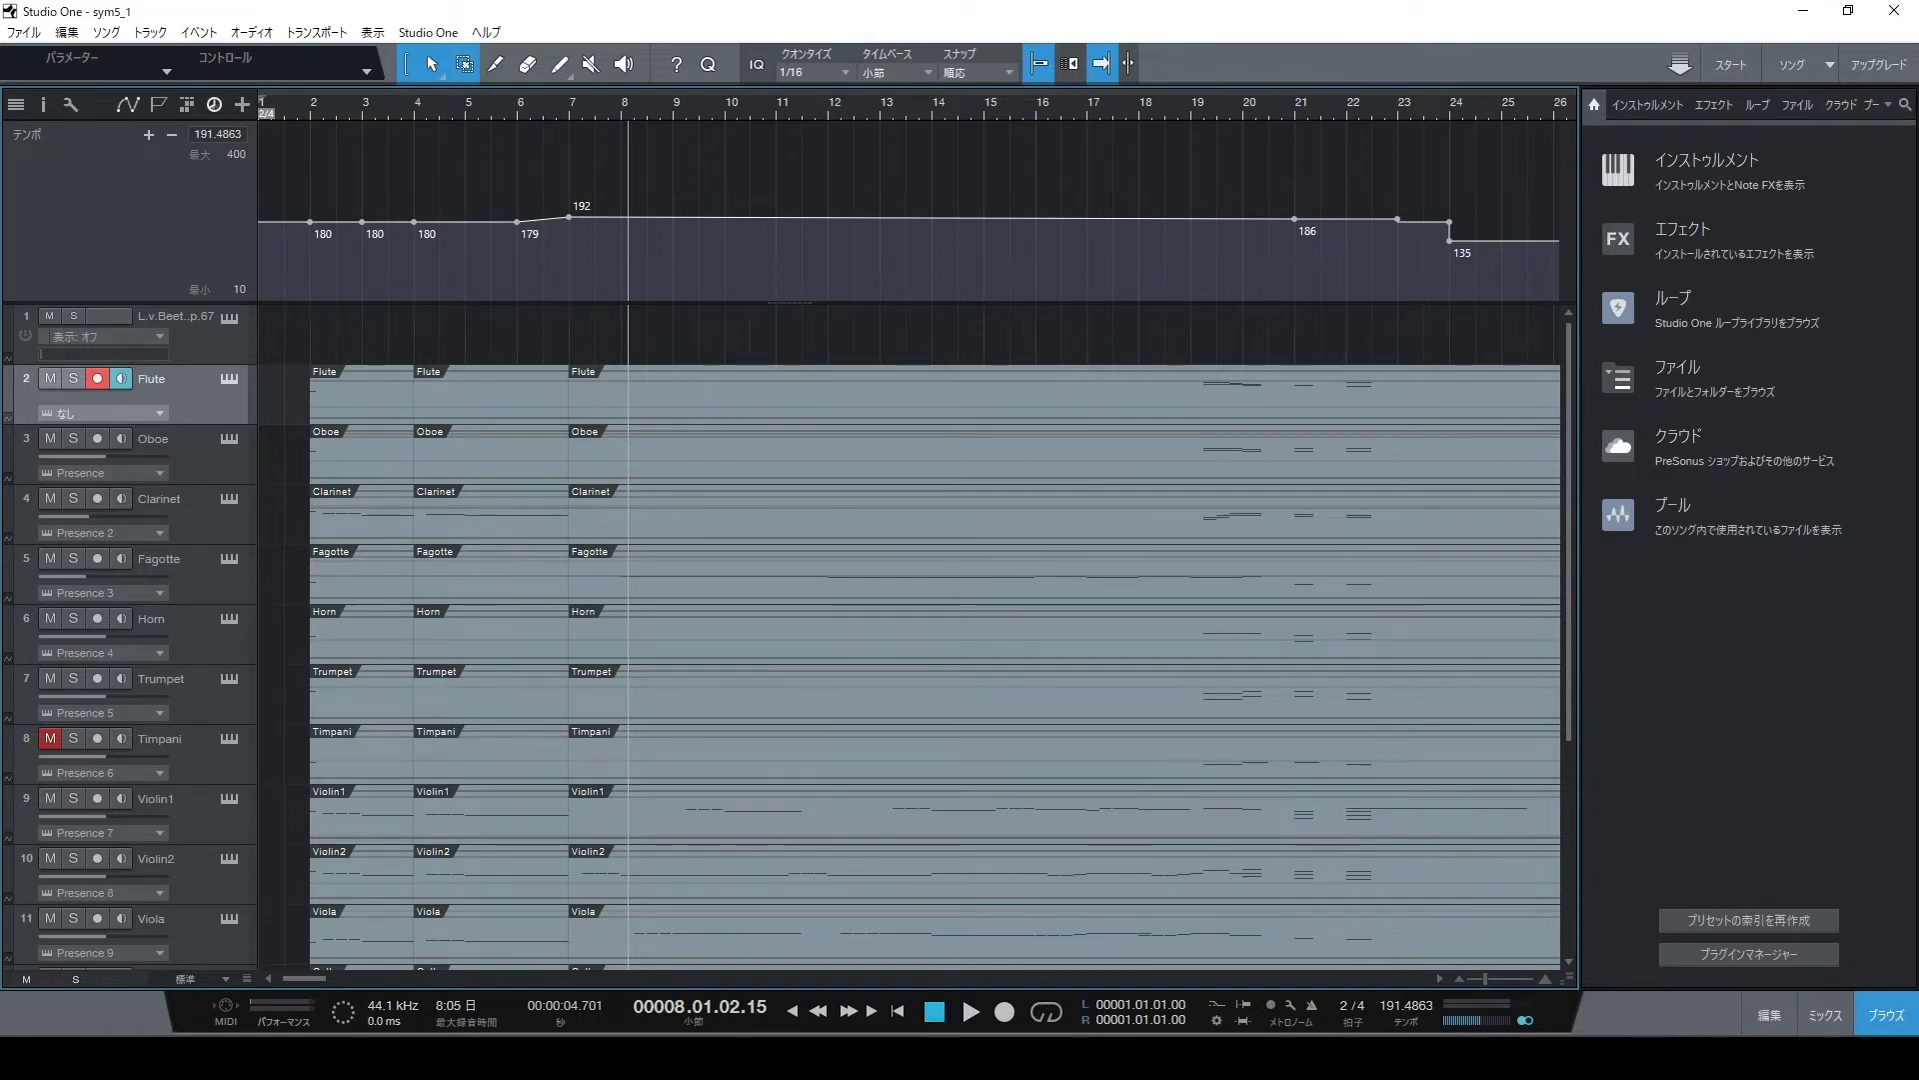
key("alt+Tab")
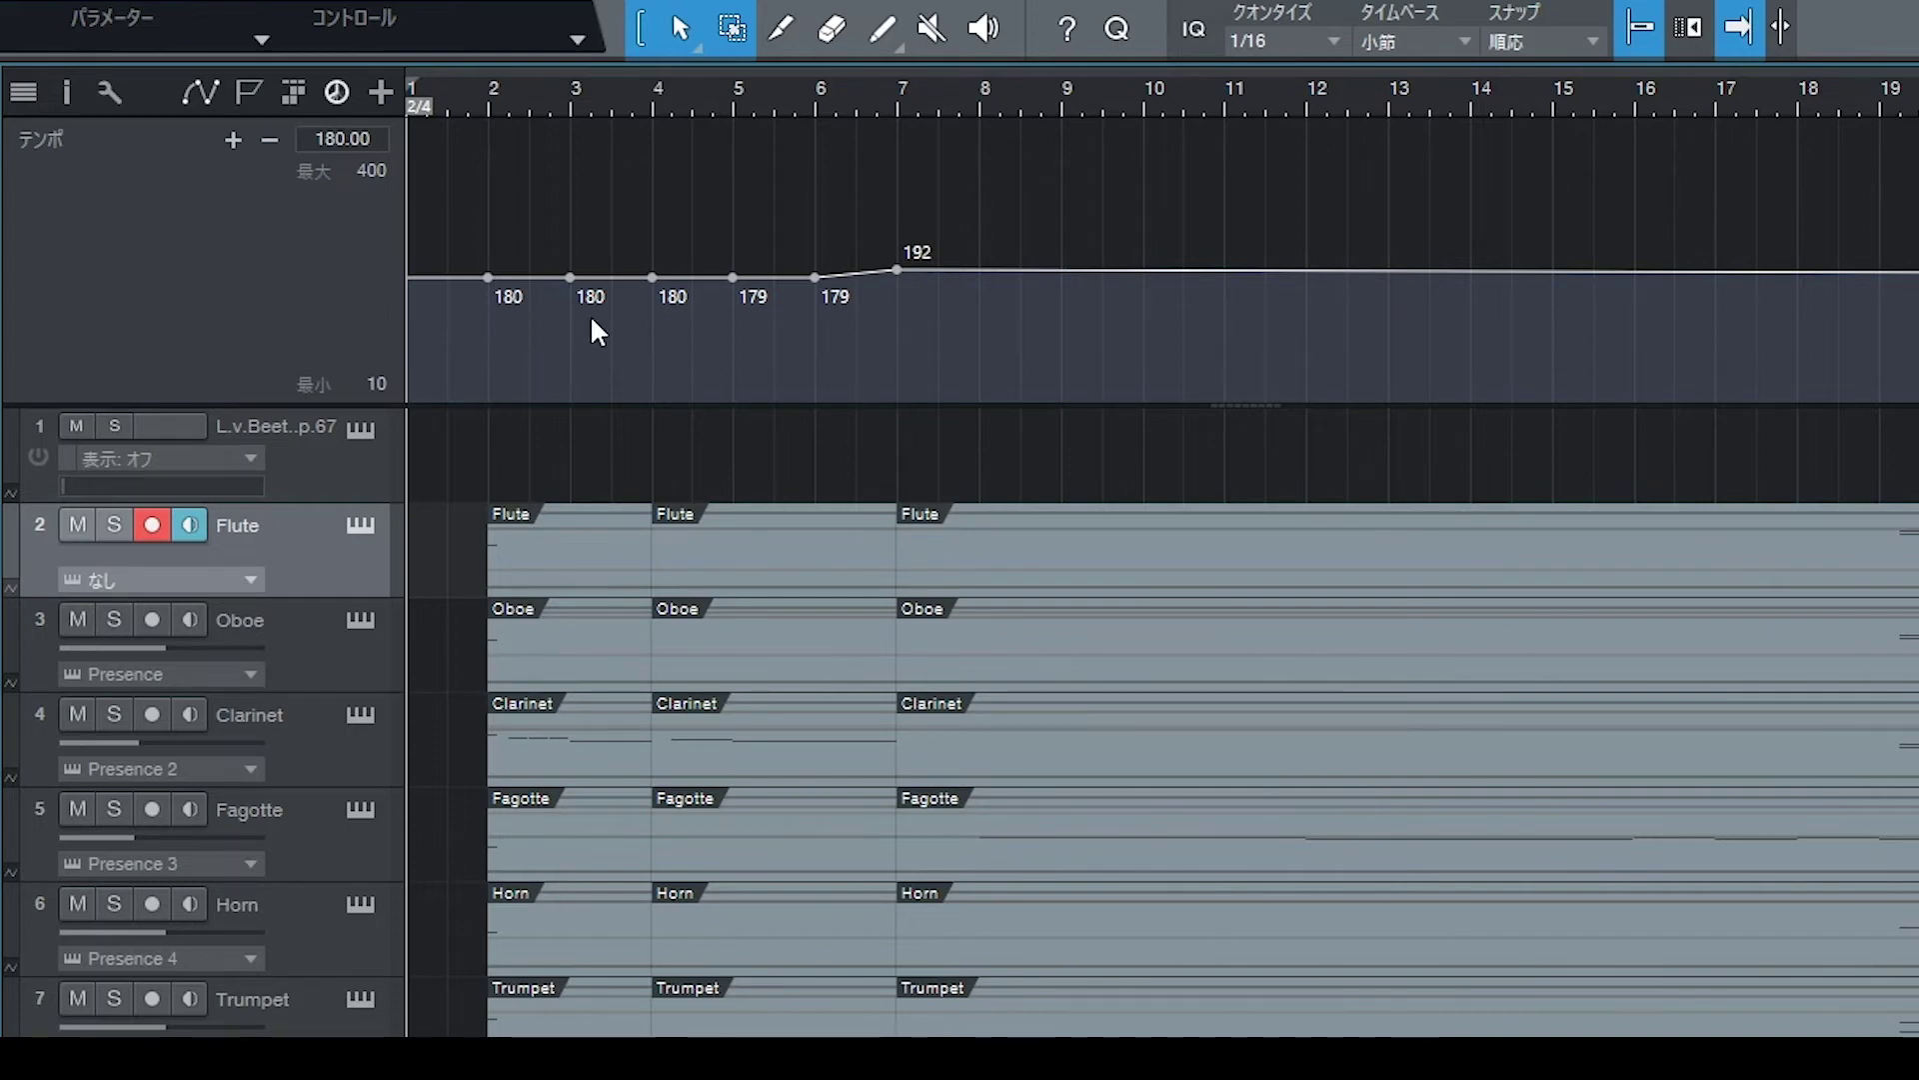
Step: Add tempo points of 10 midway through bars 3 and 5 on the tempo track, and play the opening back
left_click_drag(612, 285, 613, 395)
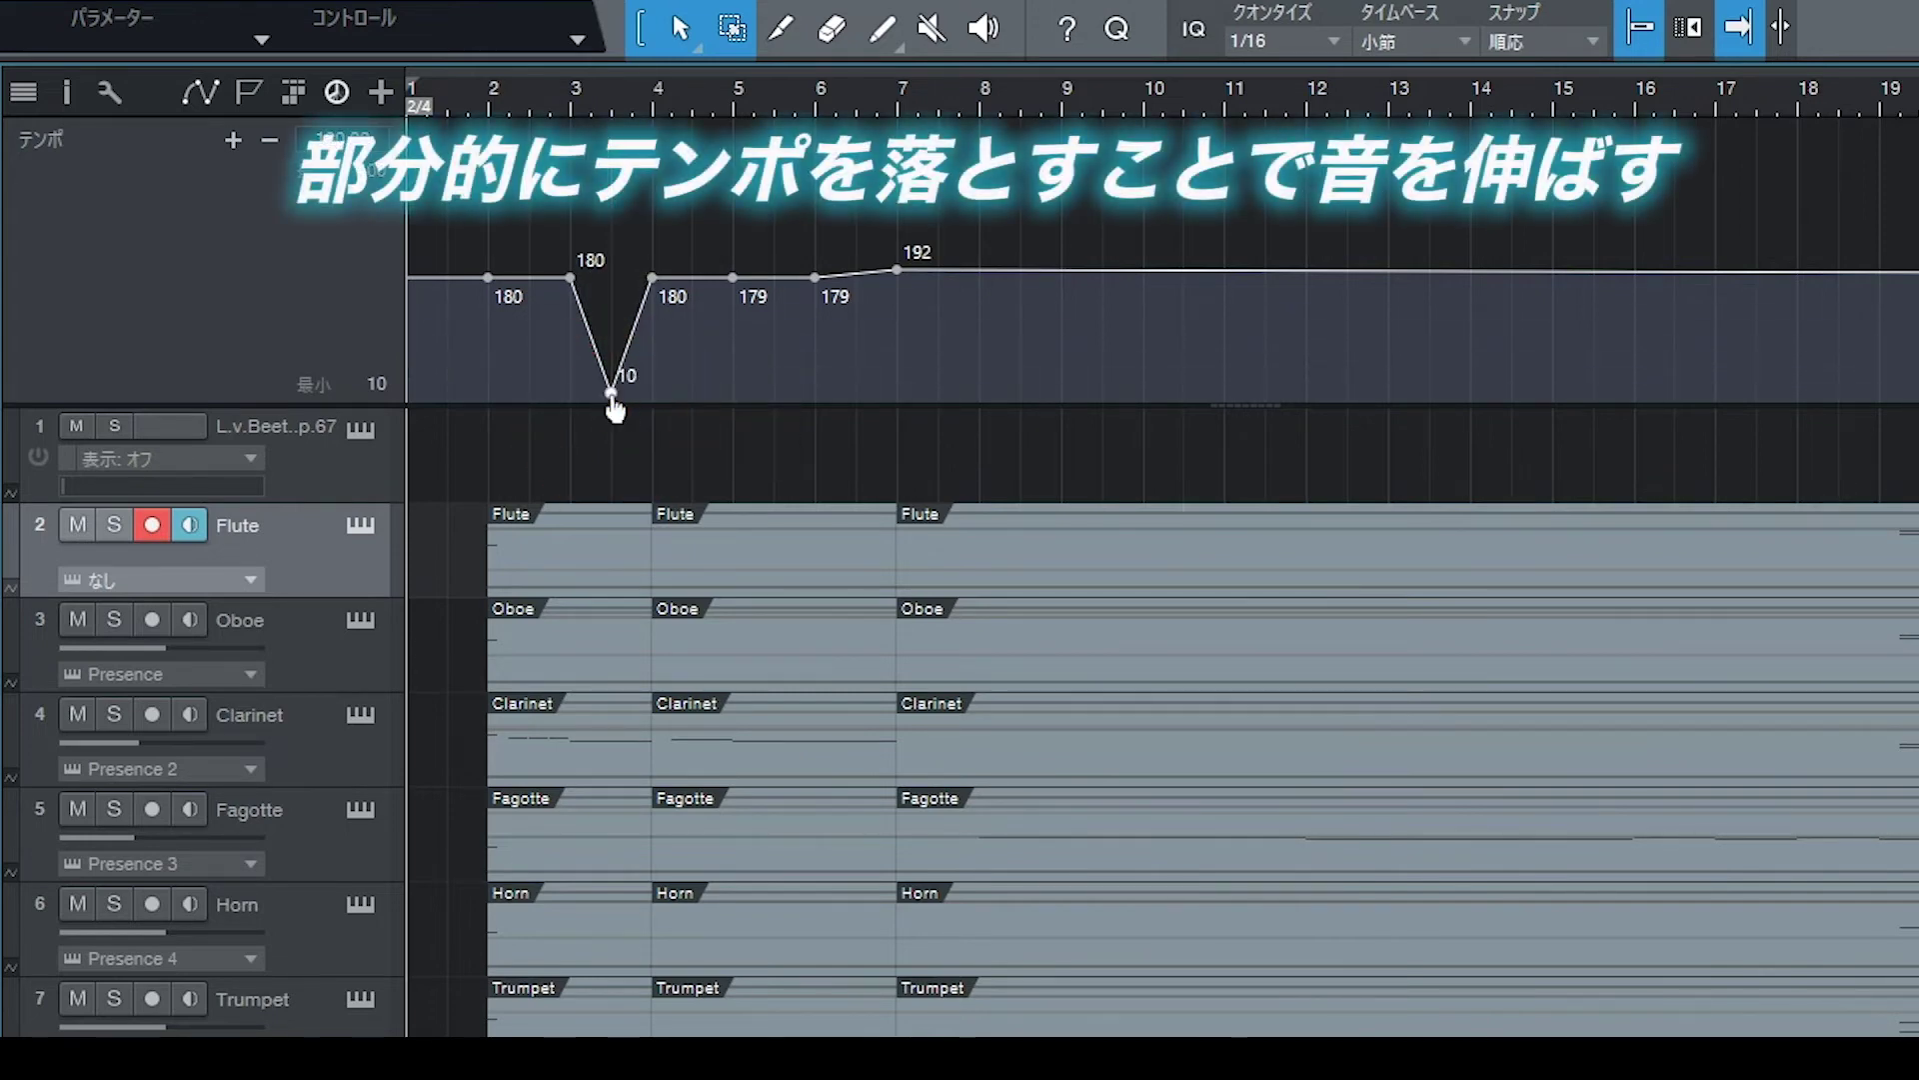
left_click_drag(780, 292, 775, 398)
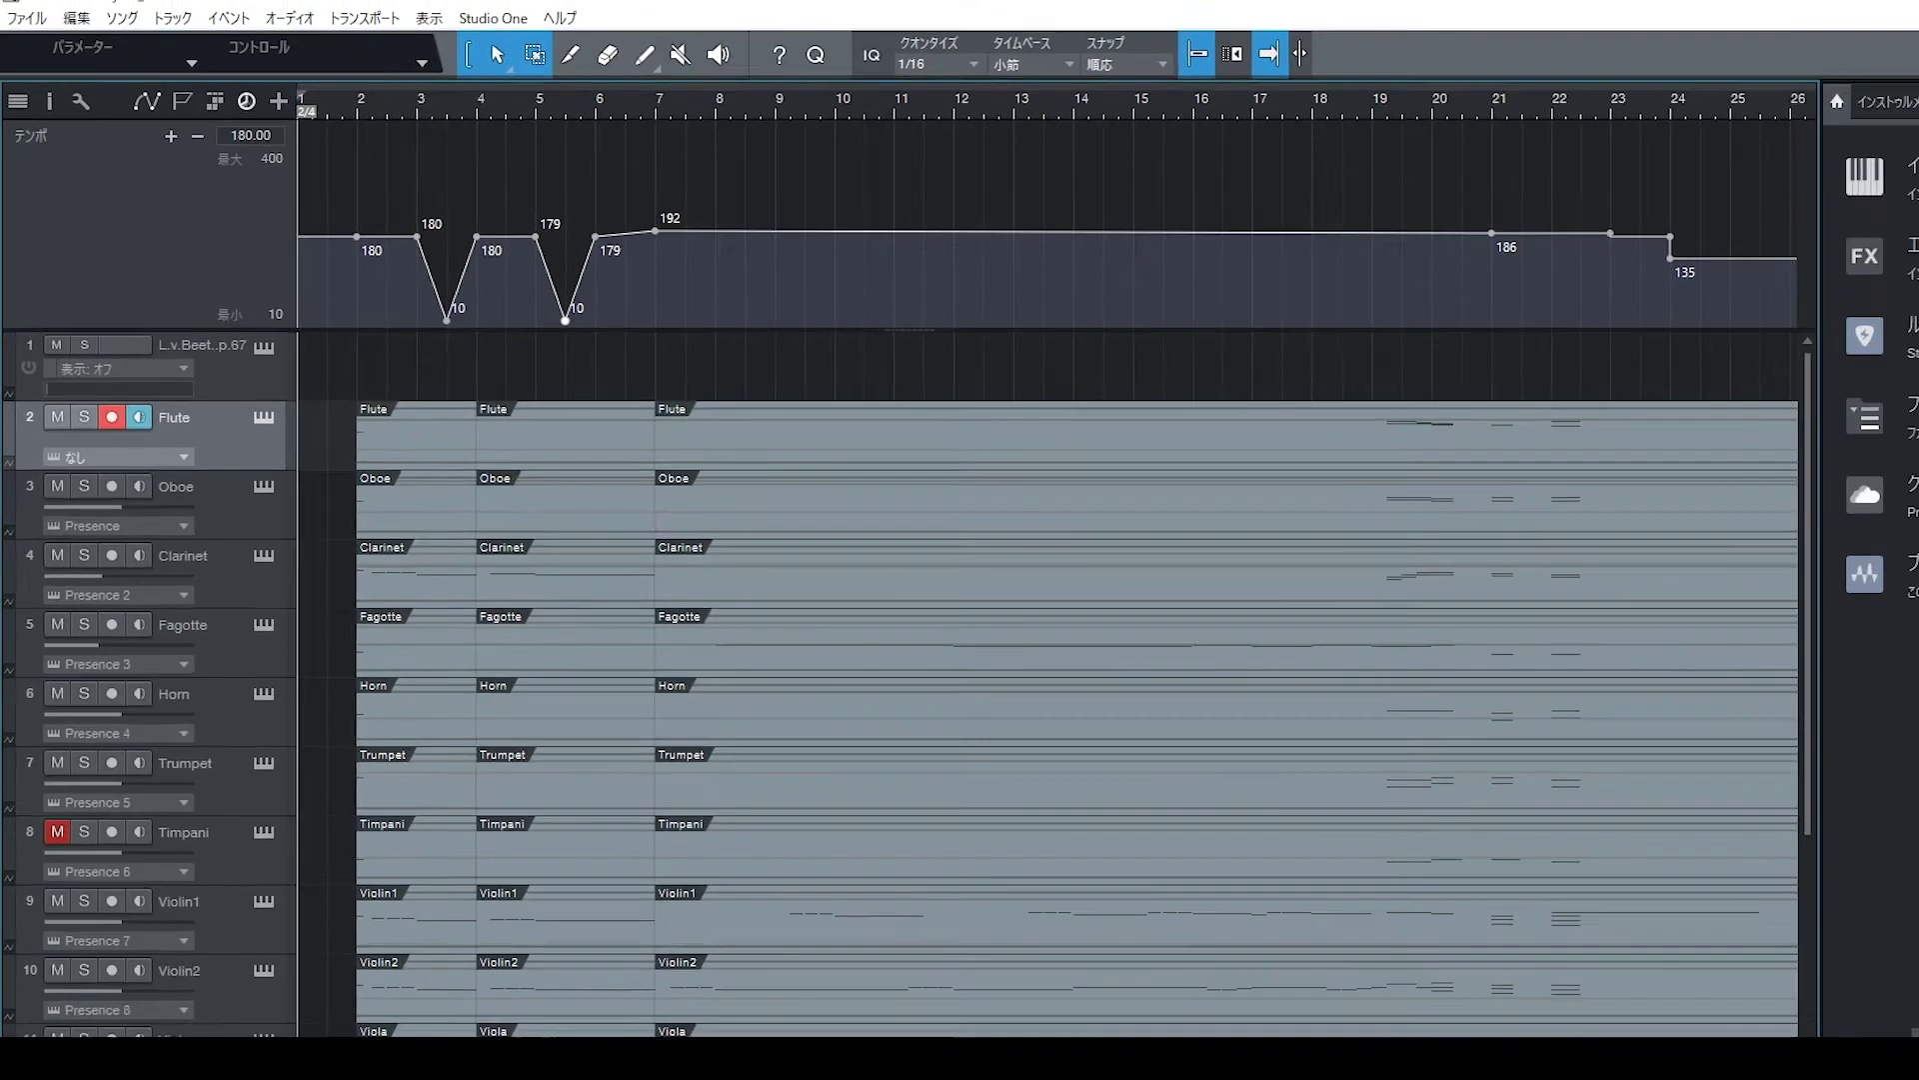
left_click(970, 1012)
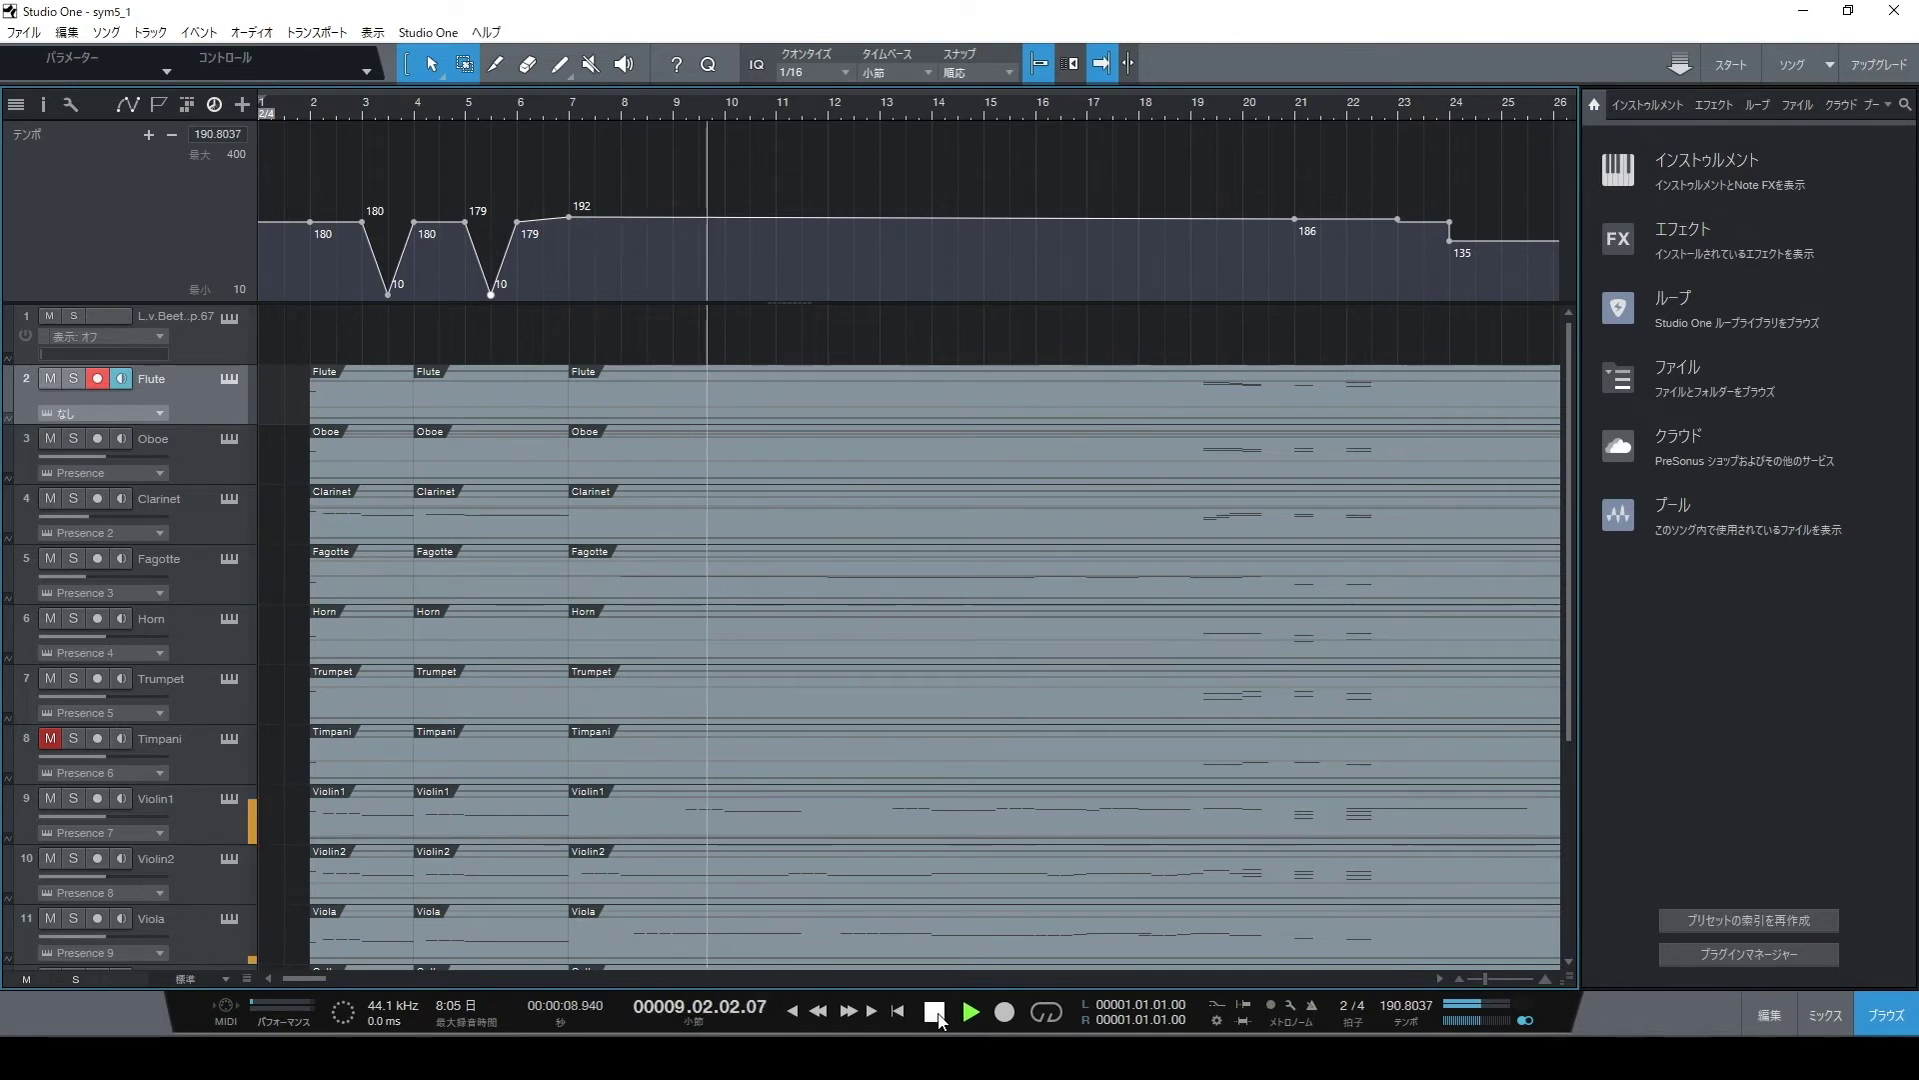
left_click(935, 1012)
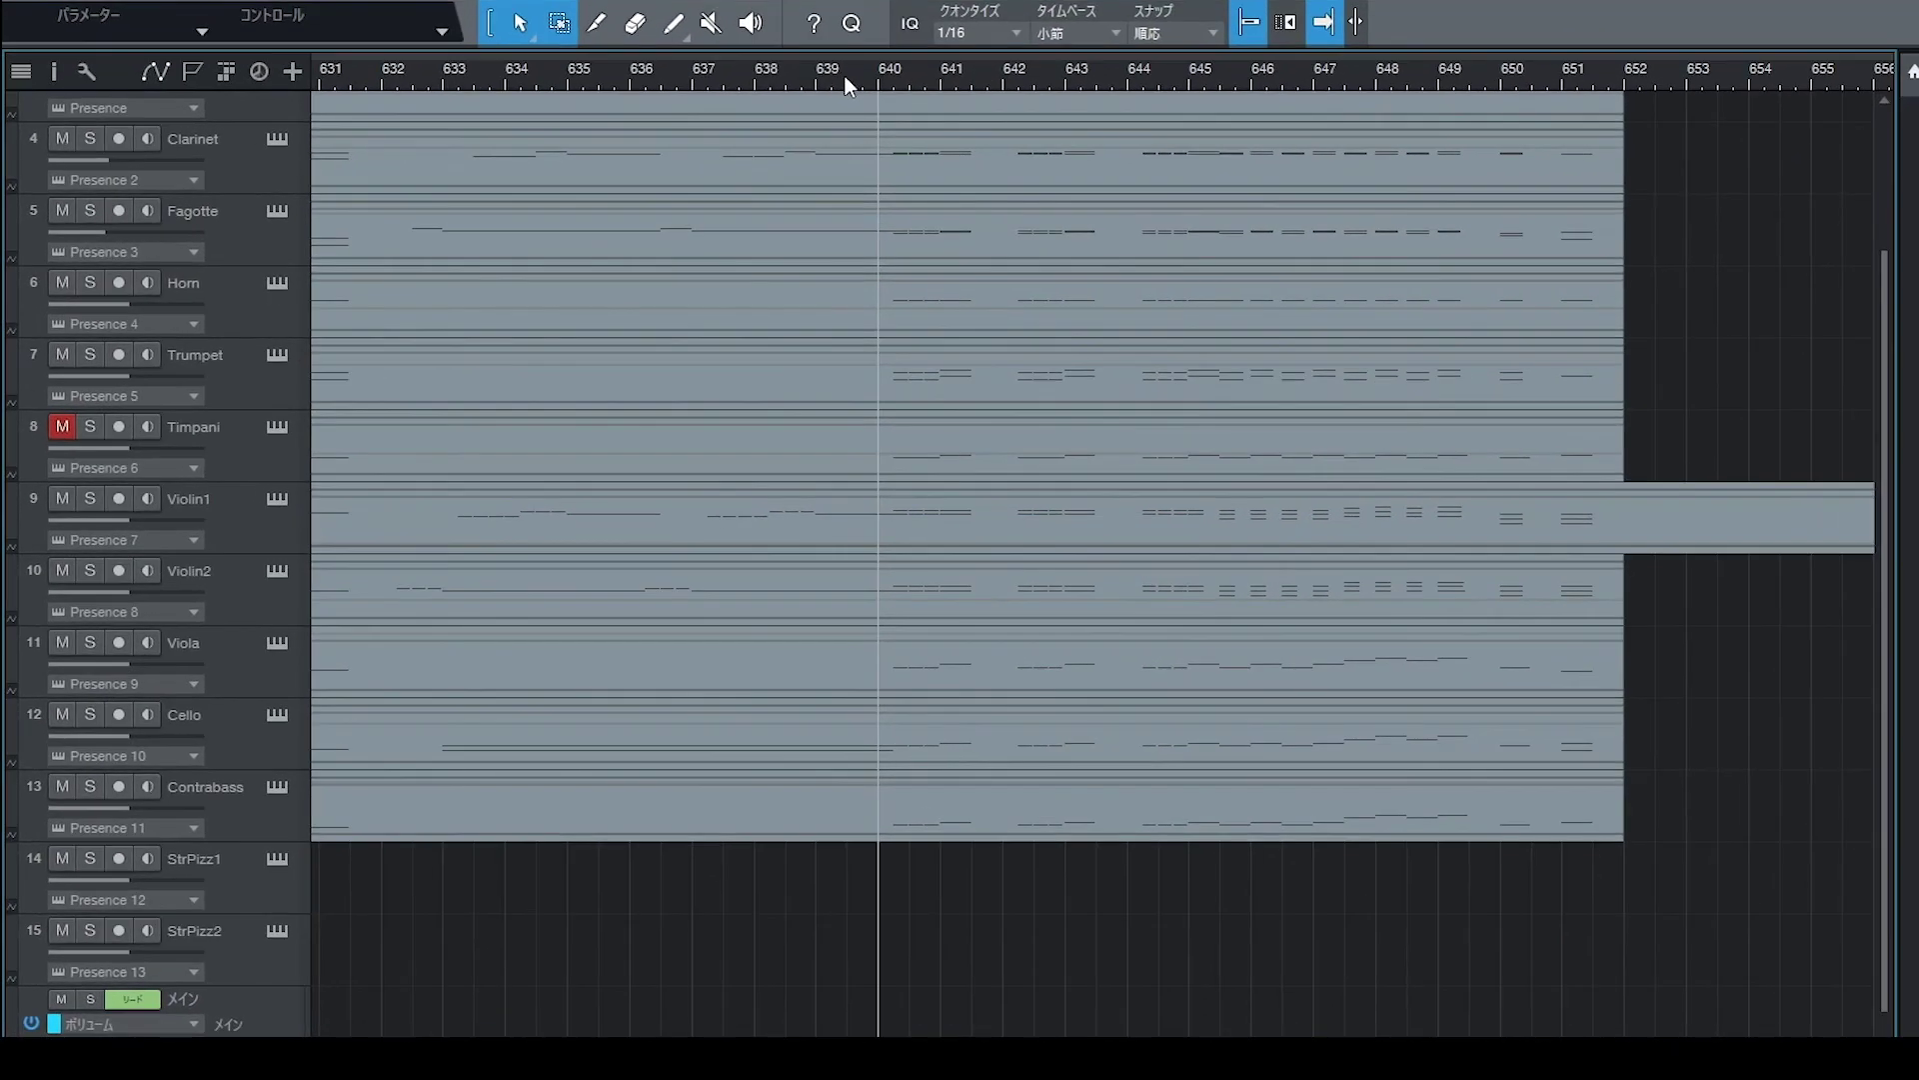
Step: Play the orchestral song's ending from bar 640
left_click(701, 108)
key("space")
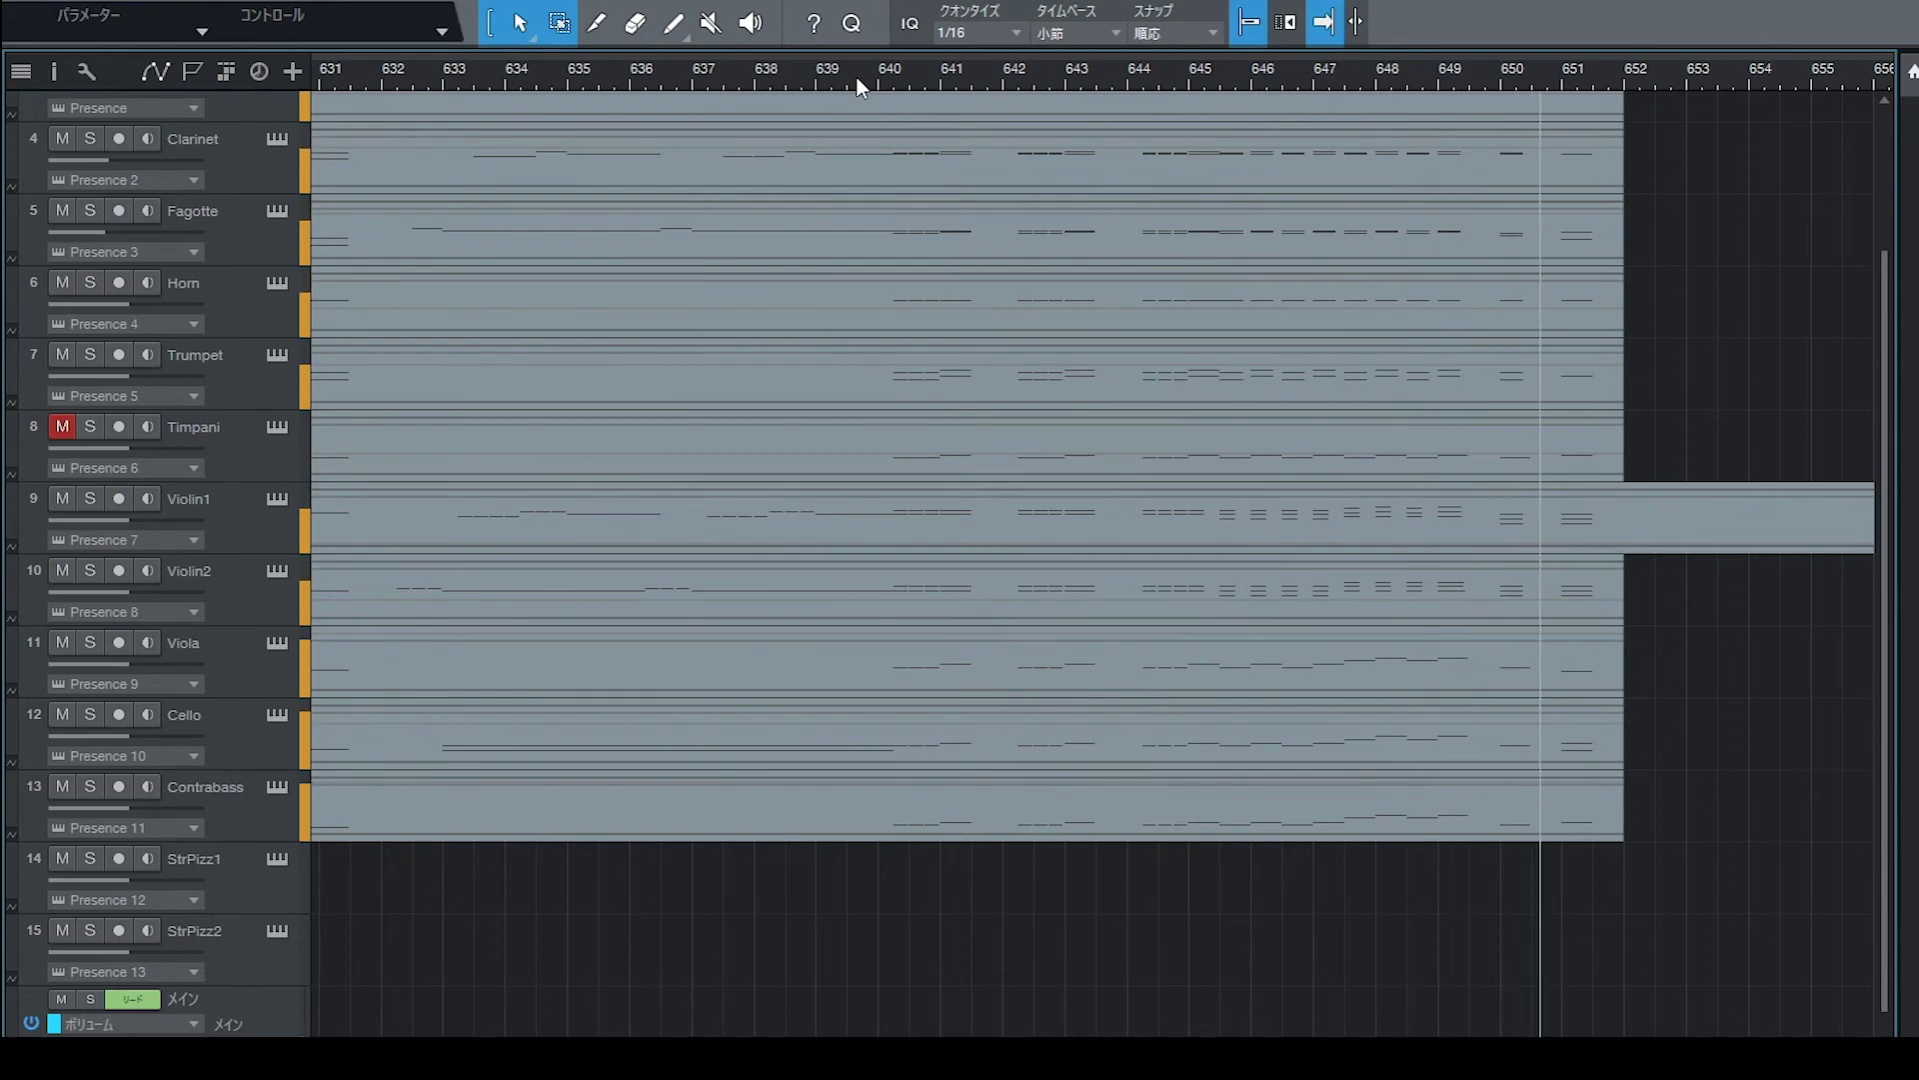
key("space")
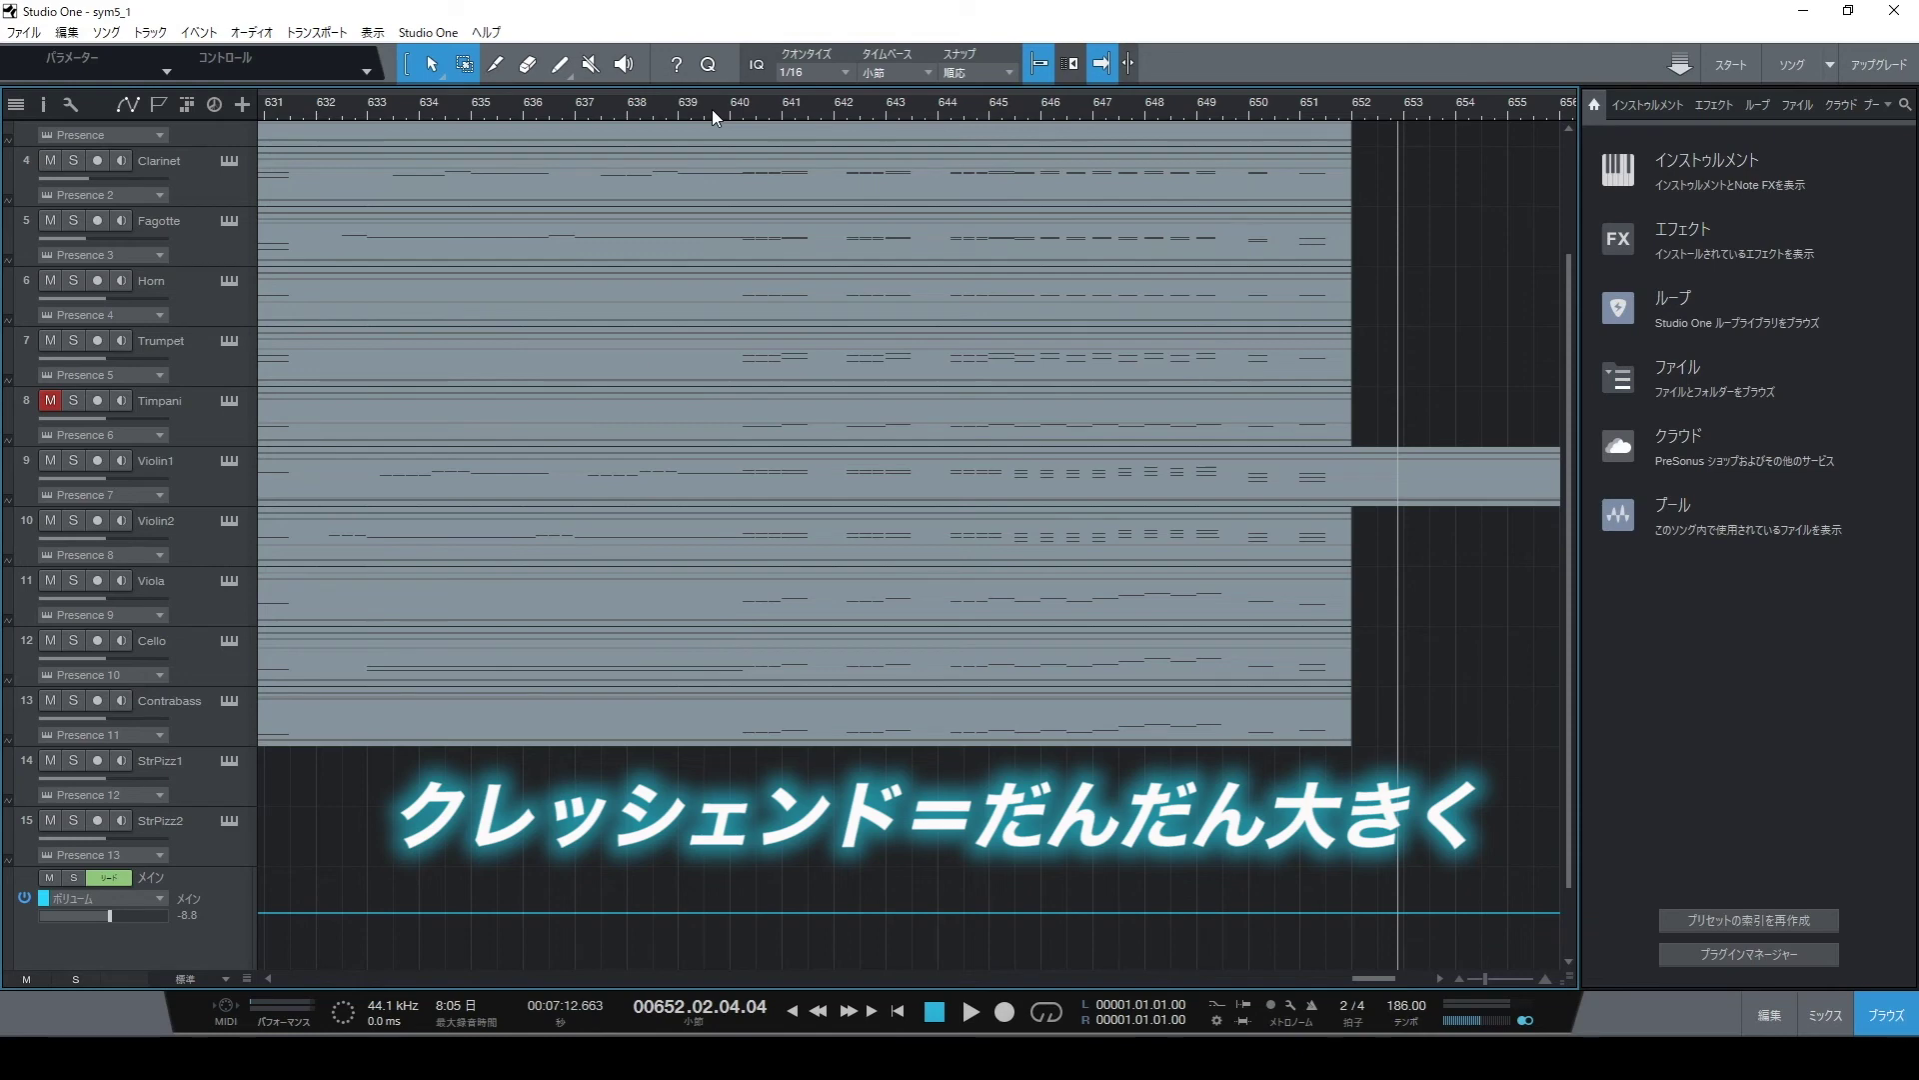
Step: Shape a crescendo in the main volume automation by lowering the point in bar 645 and raising the one at bar 649, and play it from bar 640
left_click(712, 110)
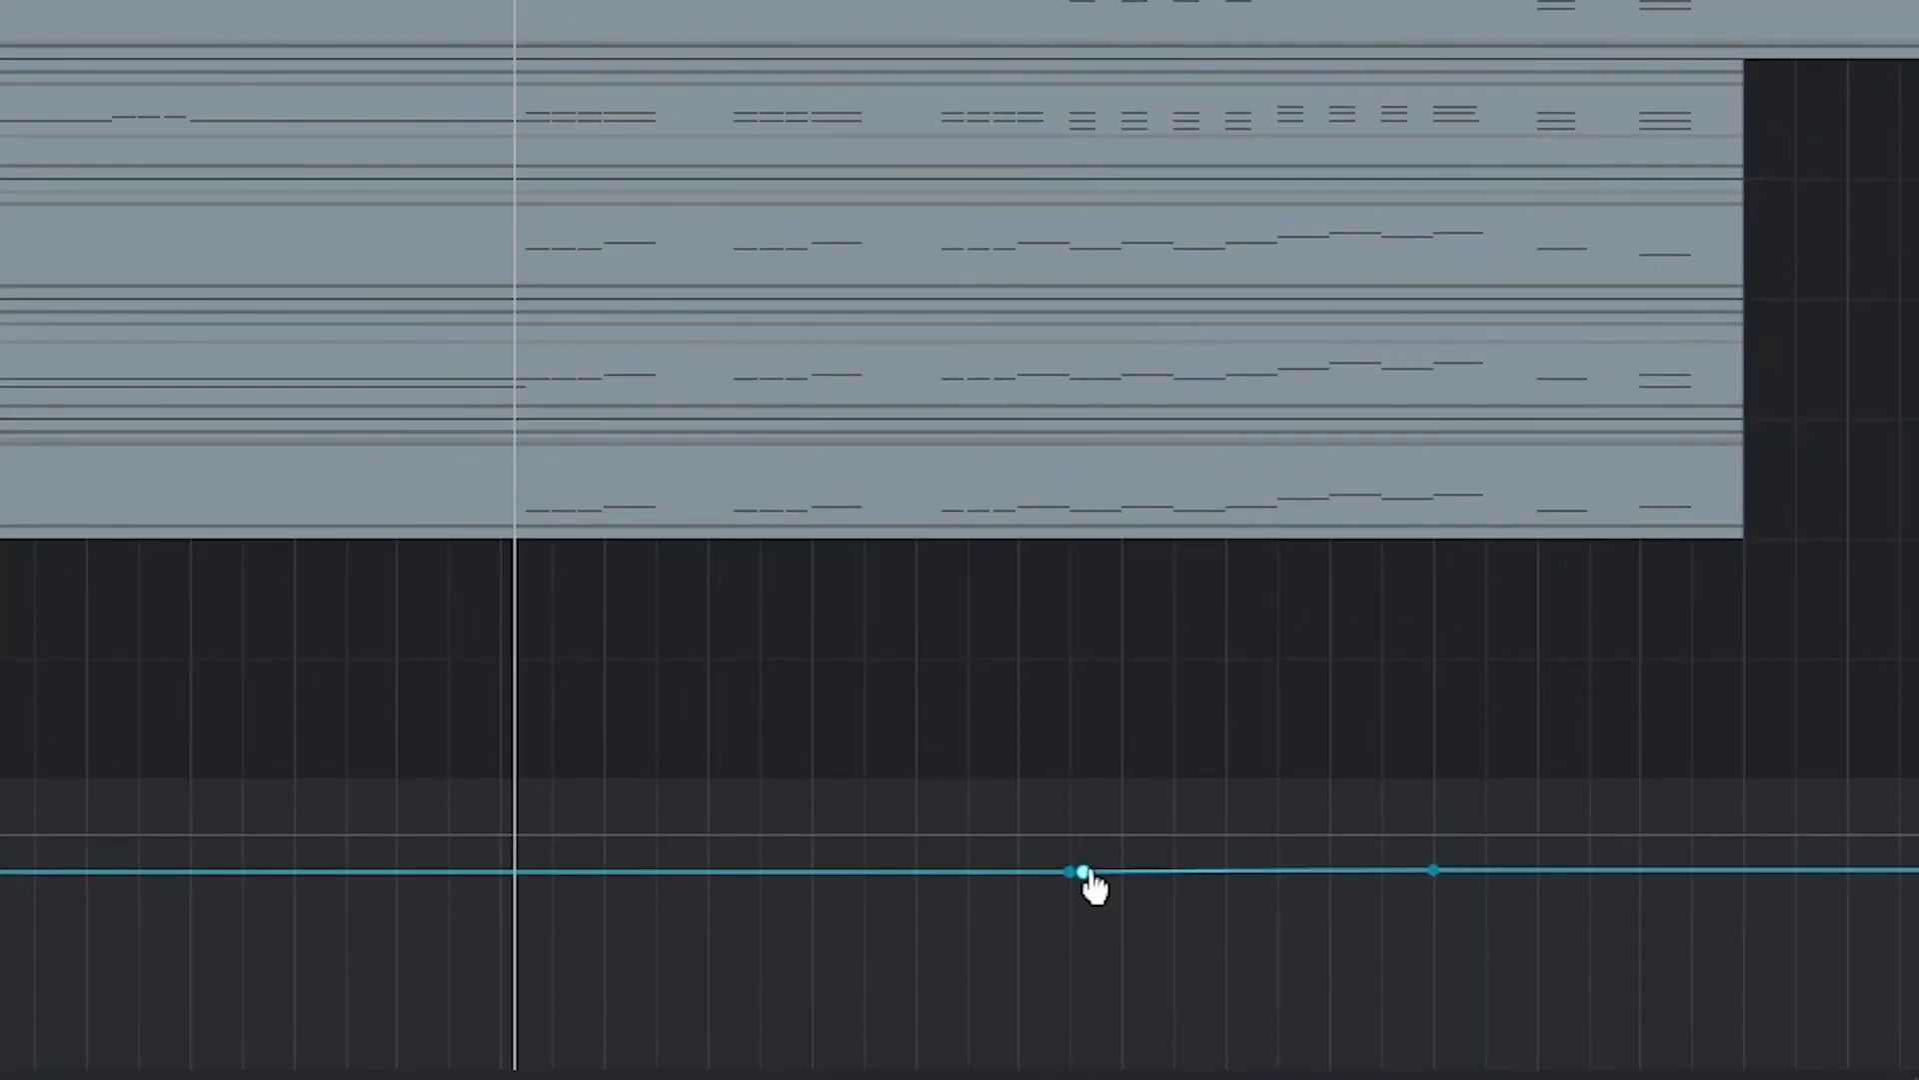
left_click(1614, 825)
left_click_drag(1094, 886, 1082, 975)
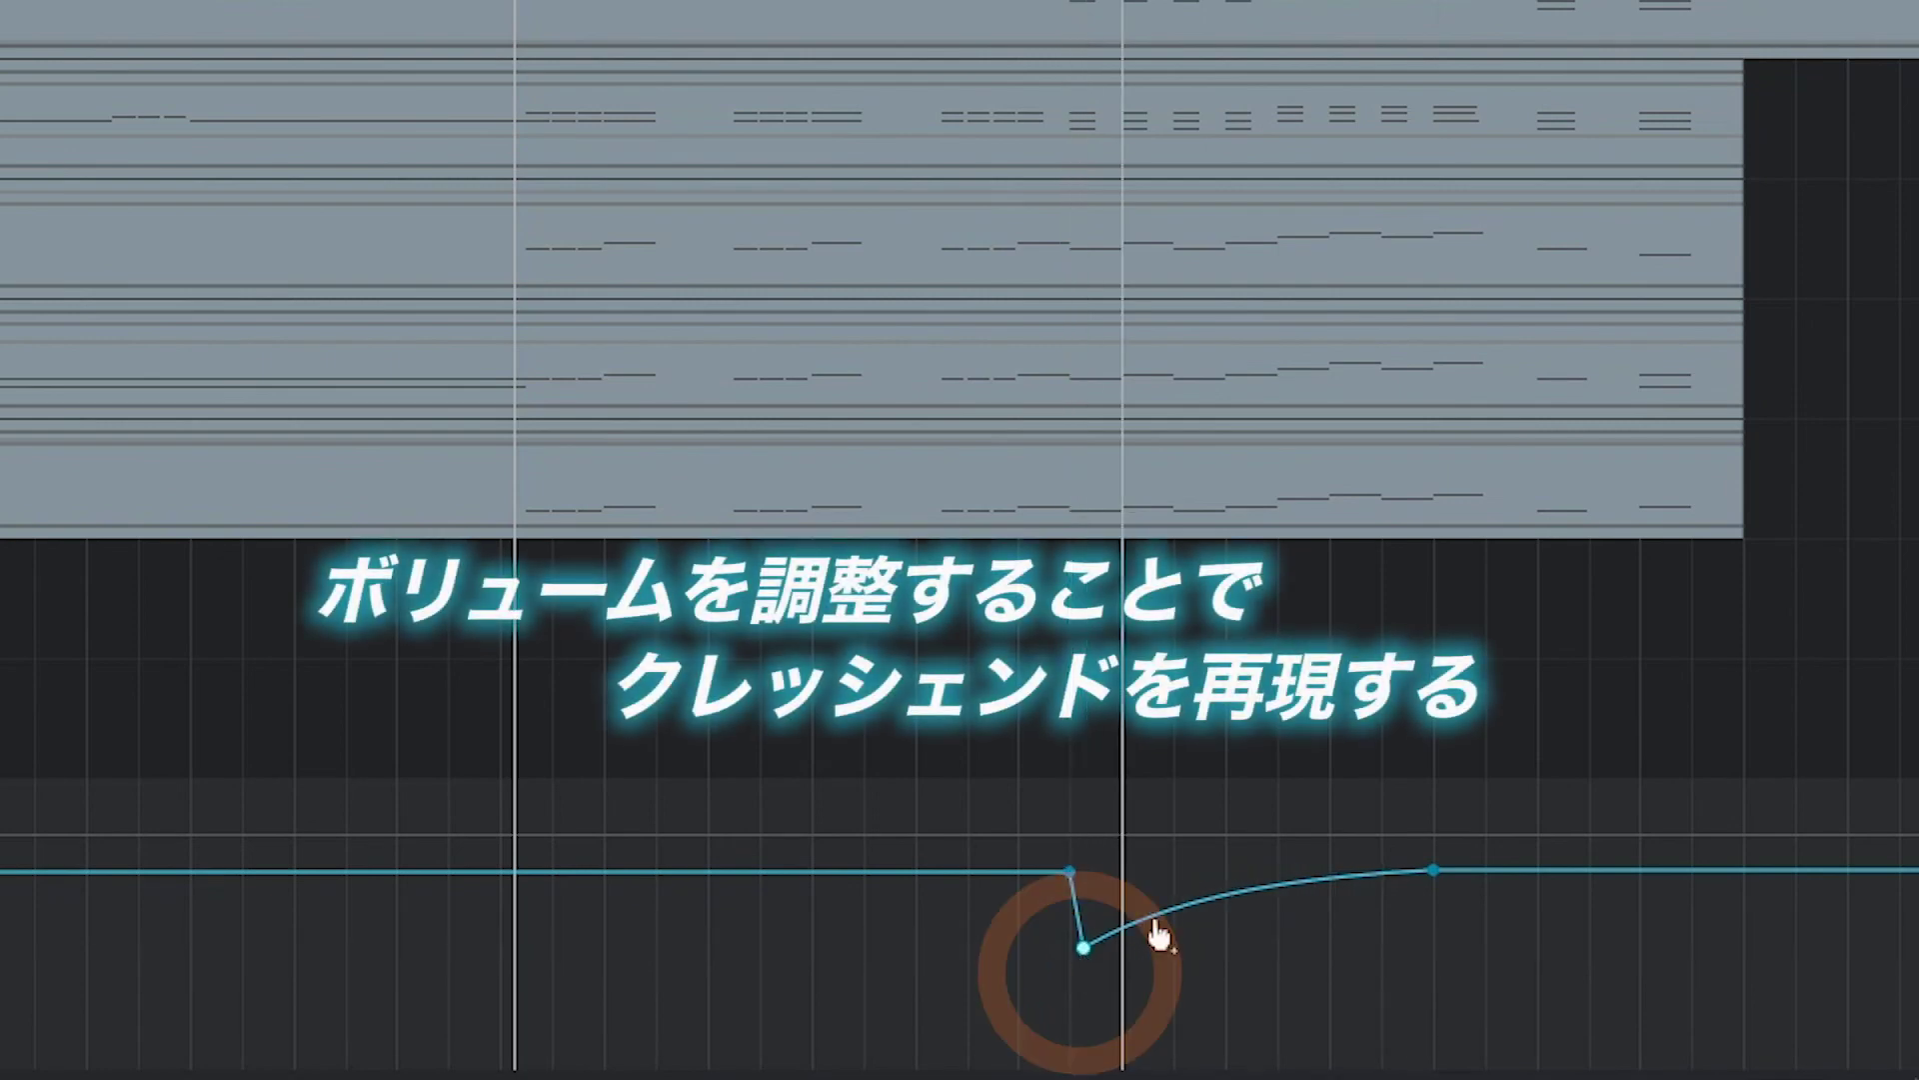
left_click(1436, 886)
left_click_drag(1436, 886, 1435, 866)
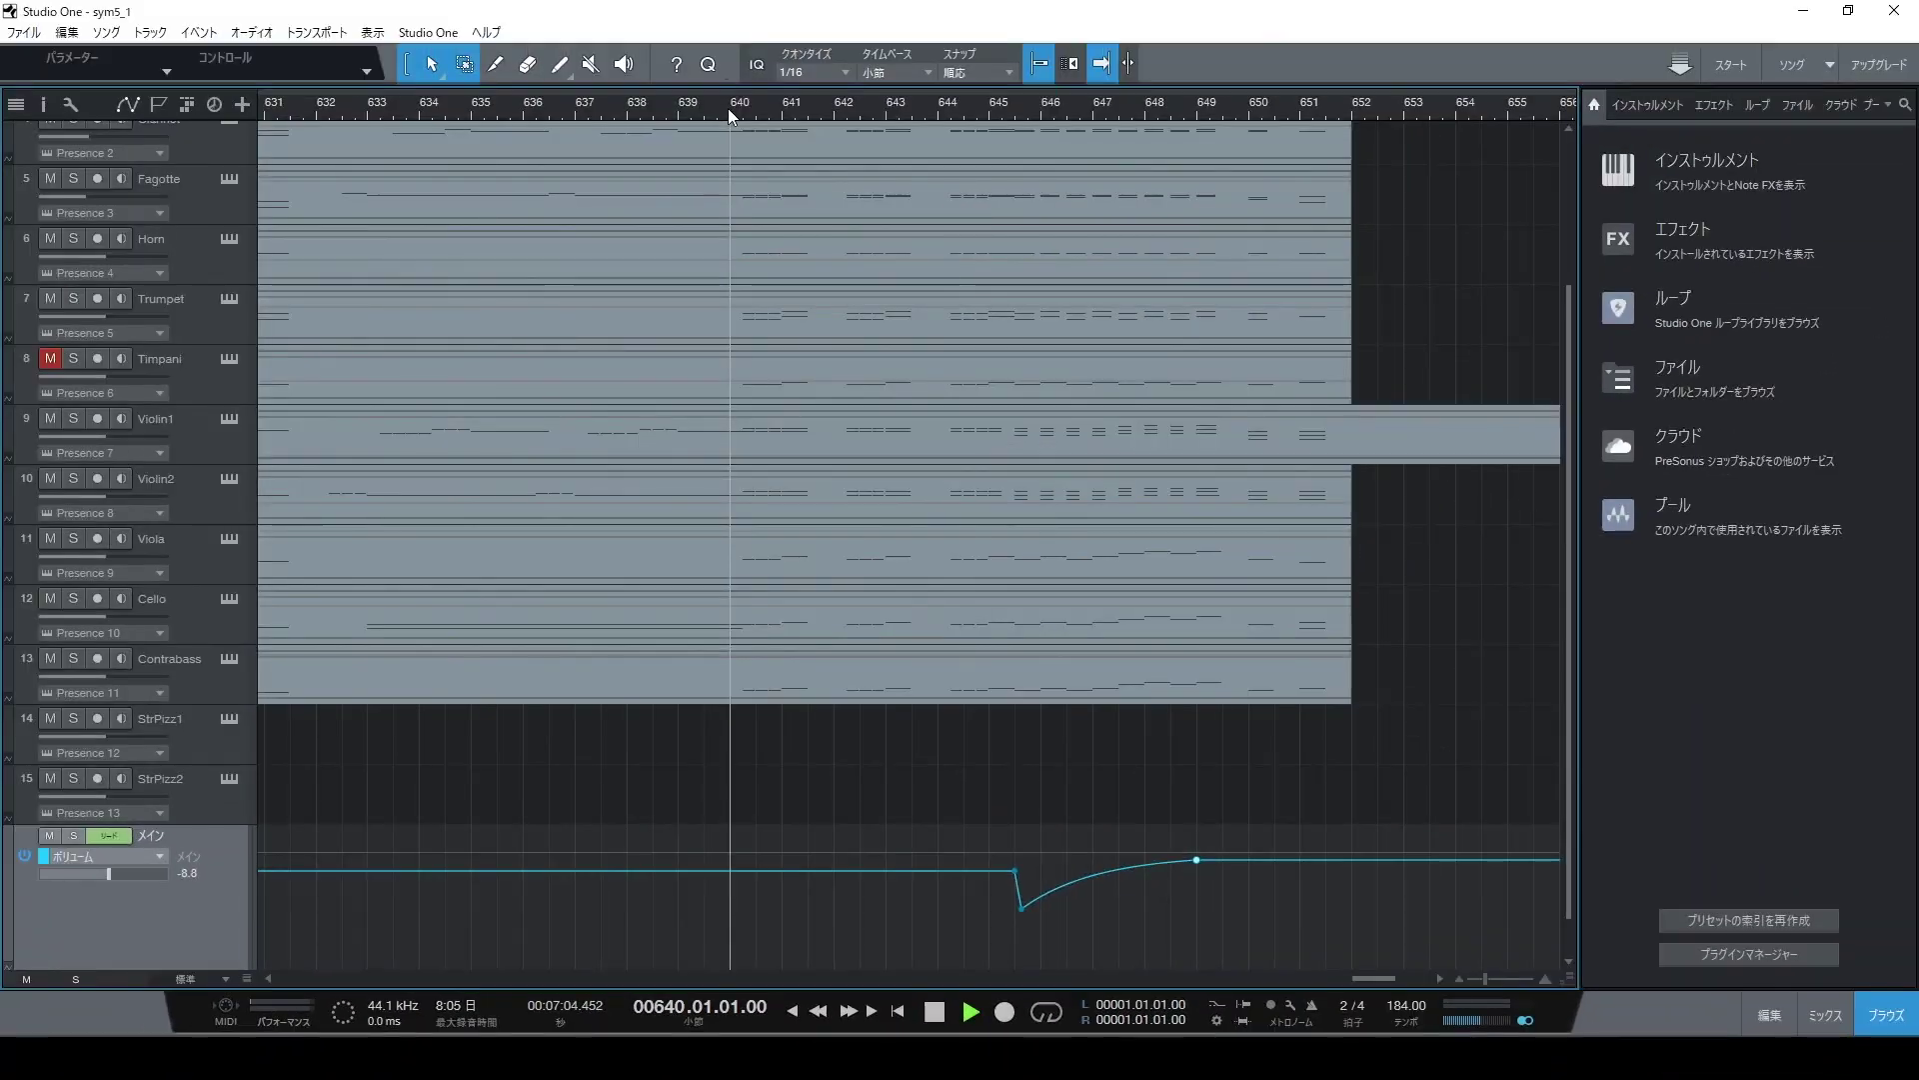
key("space")
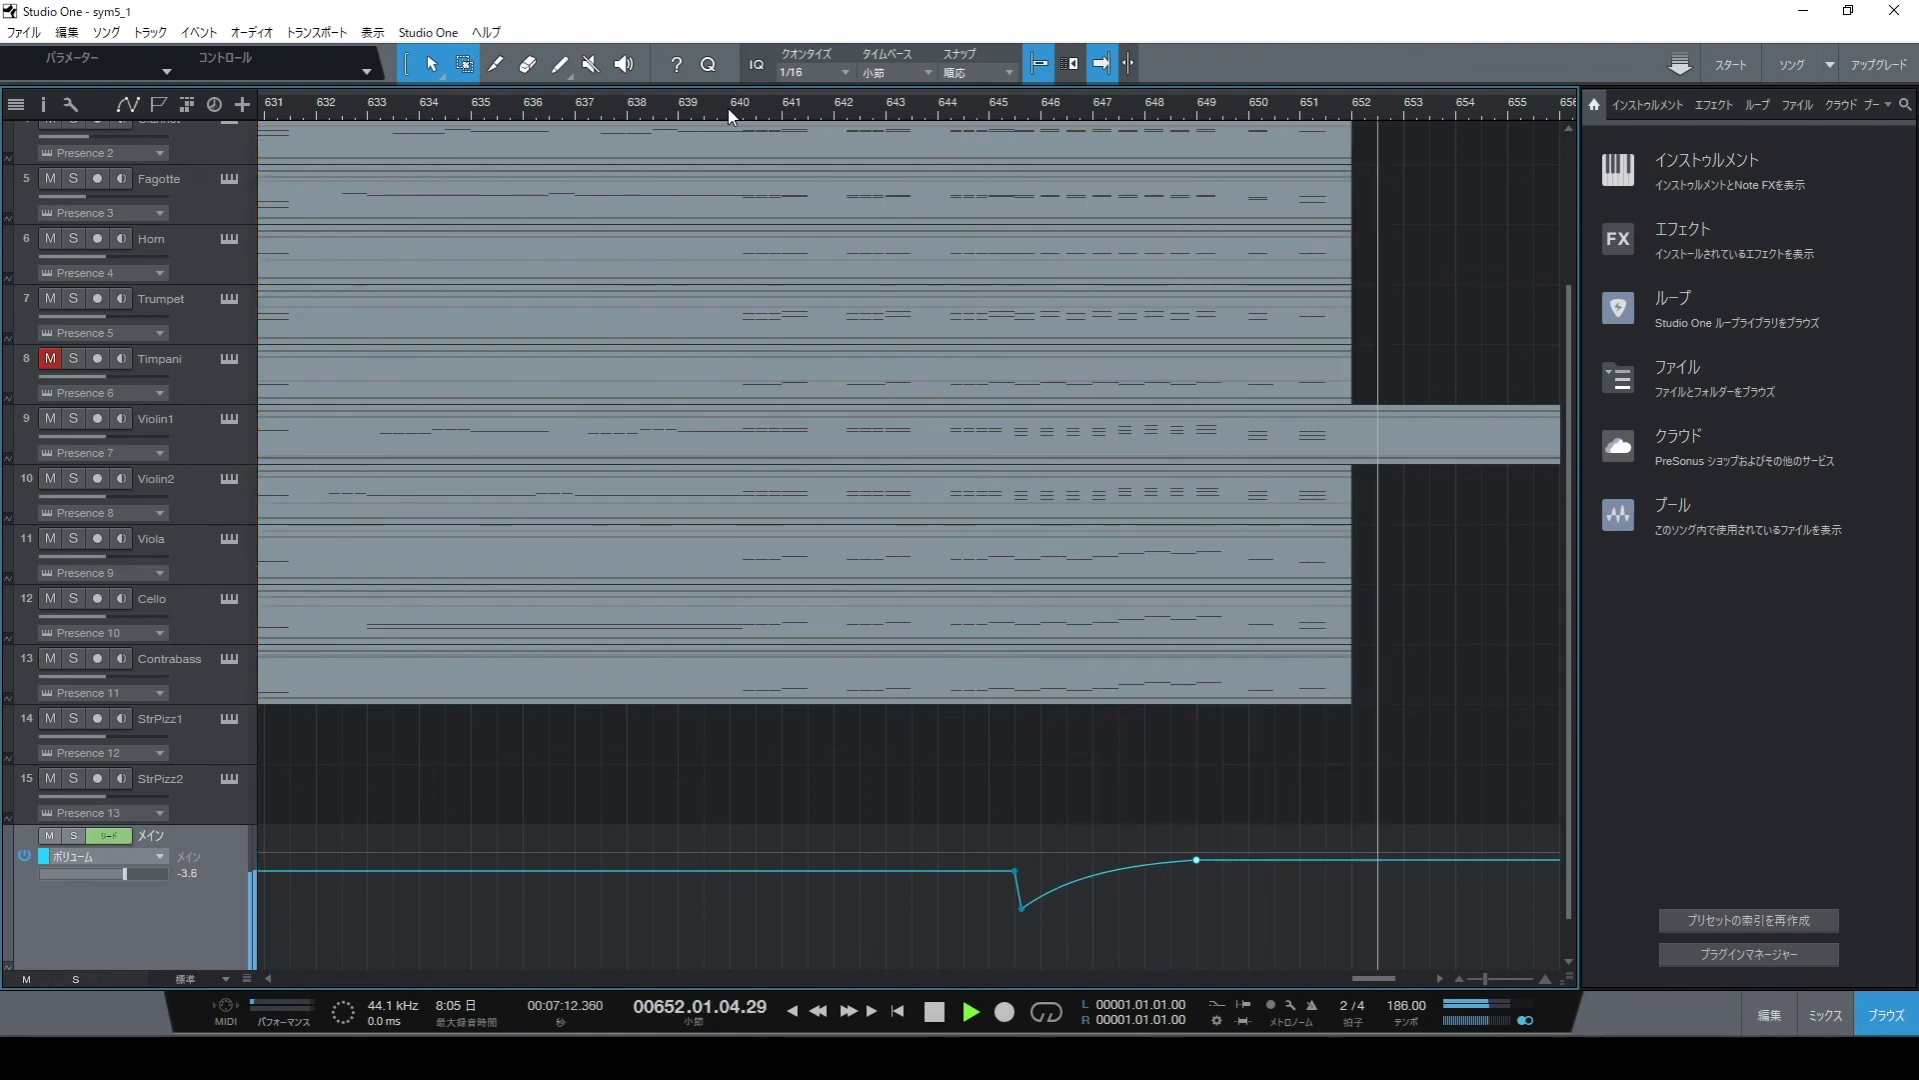
key("space")
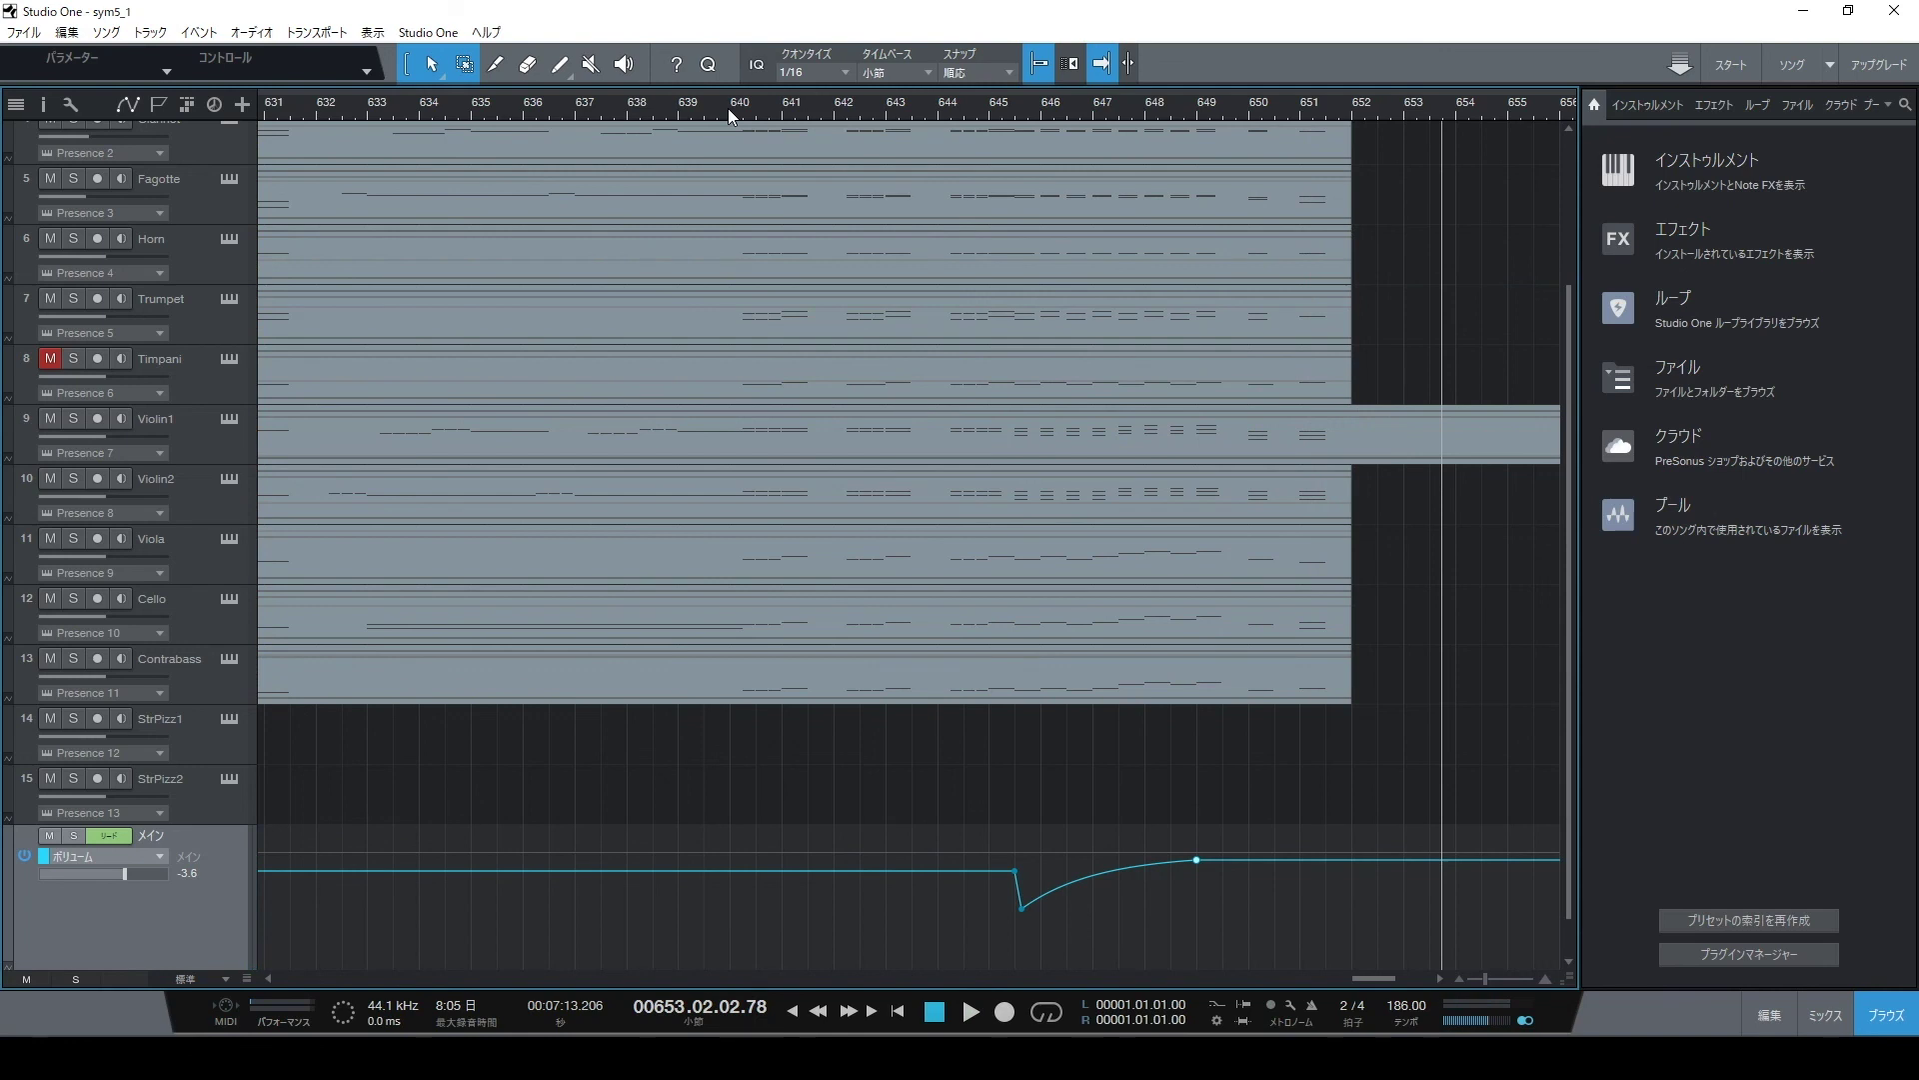